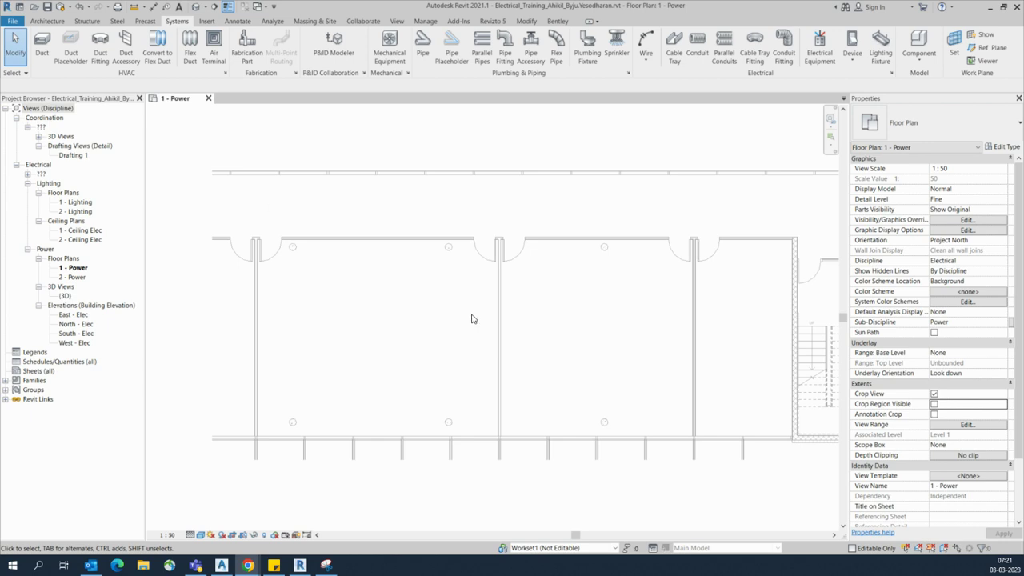
Start placing cable trays with the Ladder Cable Tray type at 900 × 200 mm
scroll(444, 324, "down", 1)
scroll(562, 346, "up", 1)
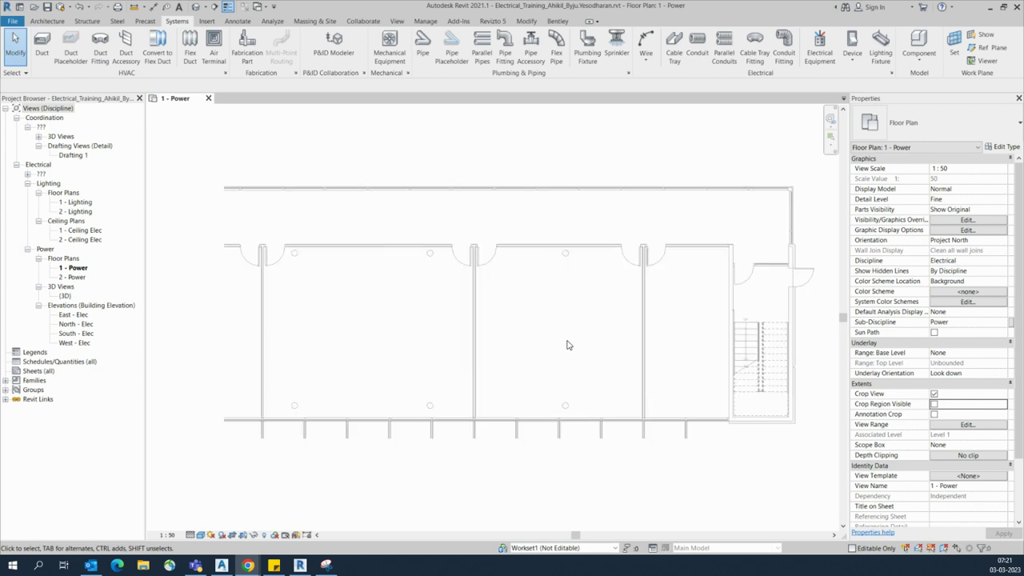
mouse_move(583, 334)
middle_mouse_down()
mouse_move(569, 338)
mouse_move(574, 350)
middle_mouse_up()
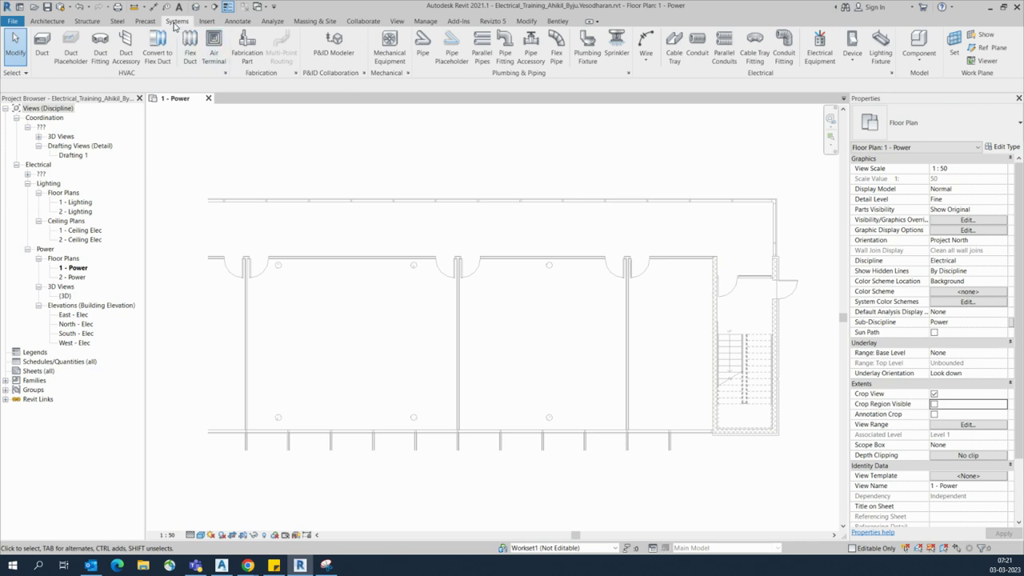
left_click(673, 49)
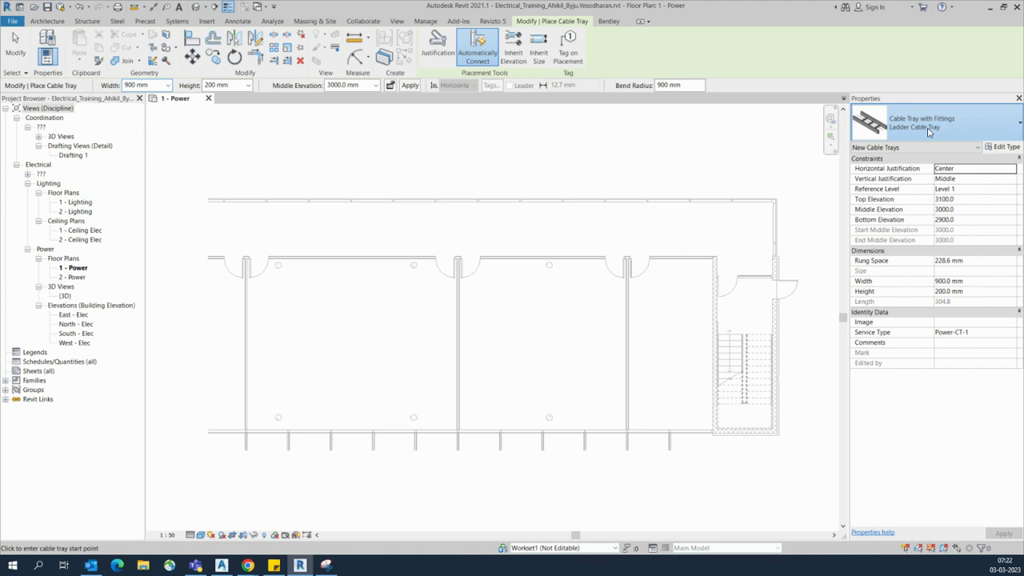
left_click(888, 119)
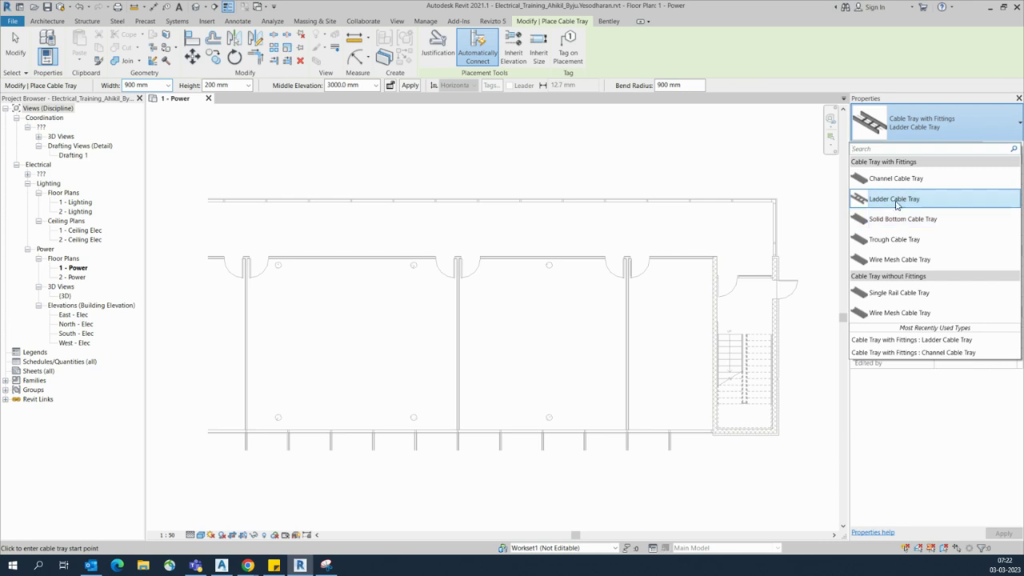
mouse_move(893, 203)
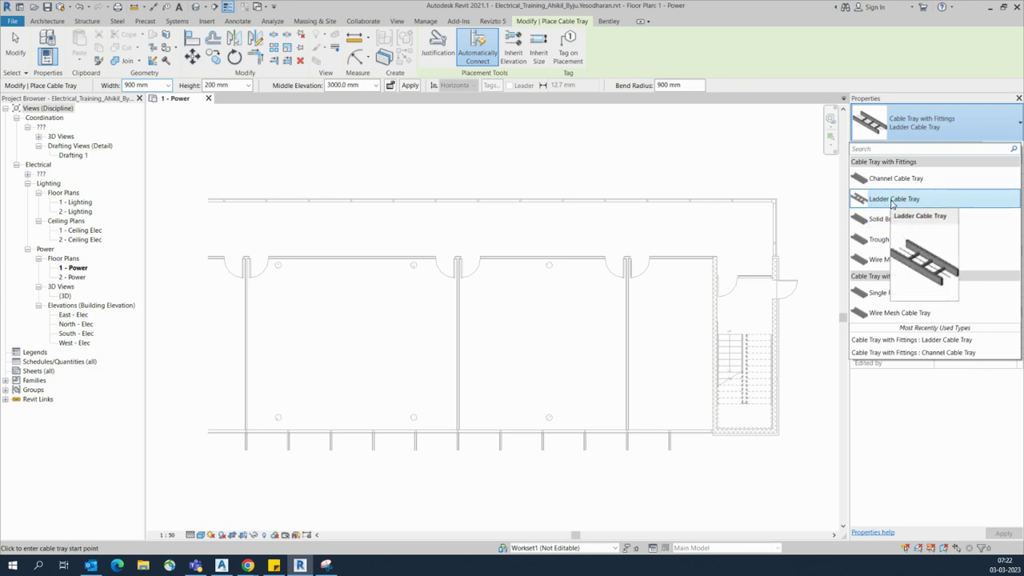
left_click(893, 199)
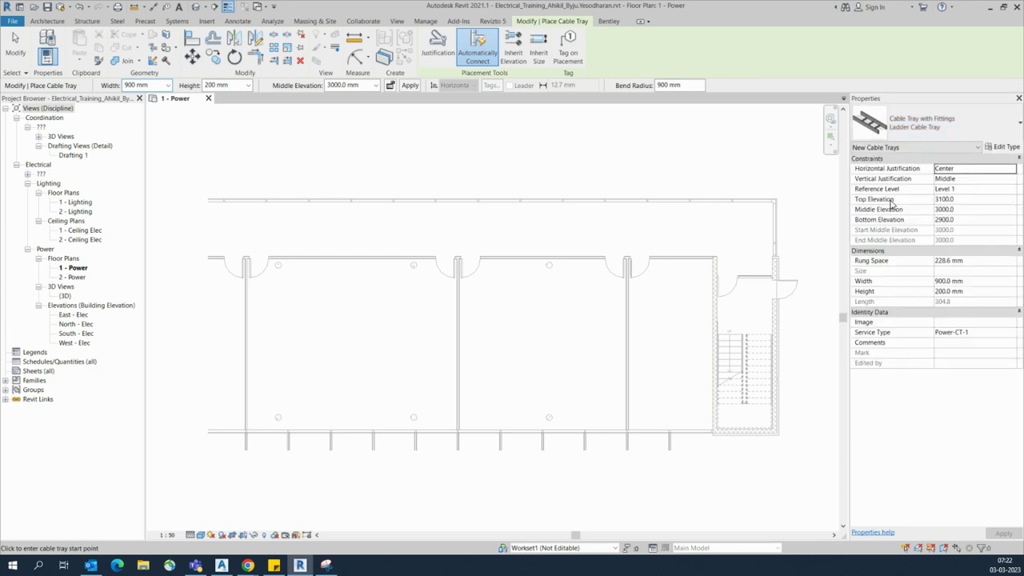
left_click(167, 85)
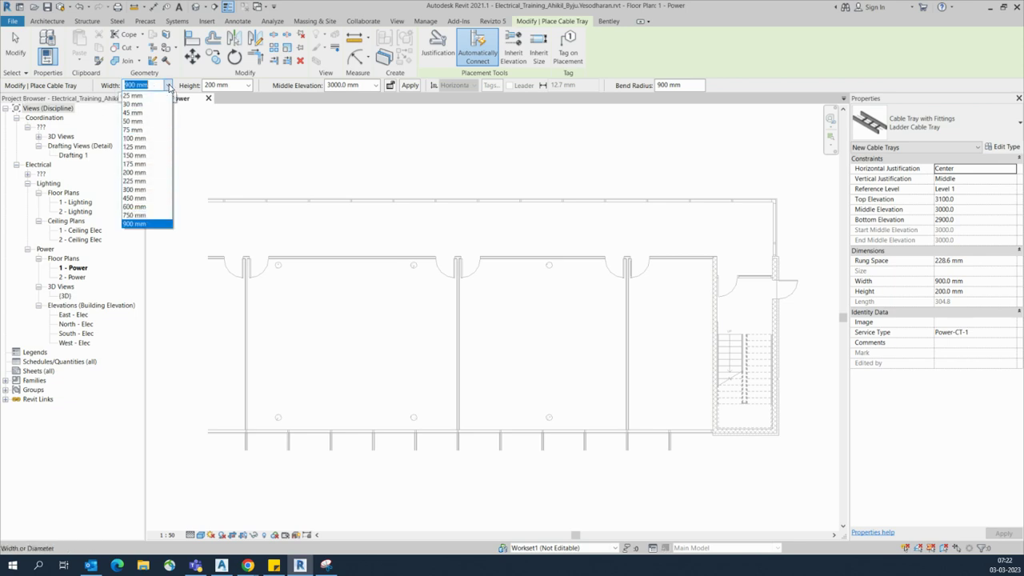
Set trays to 450 mm wide, 150 mm high at 2750 mm middle elevation, and start near the stairs
left_click(137, 198)
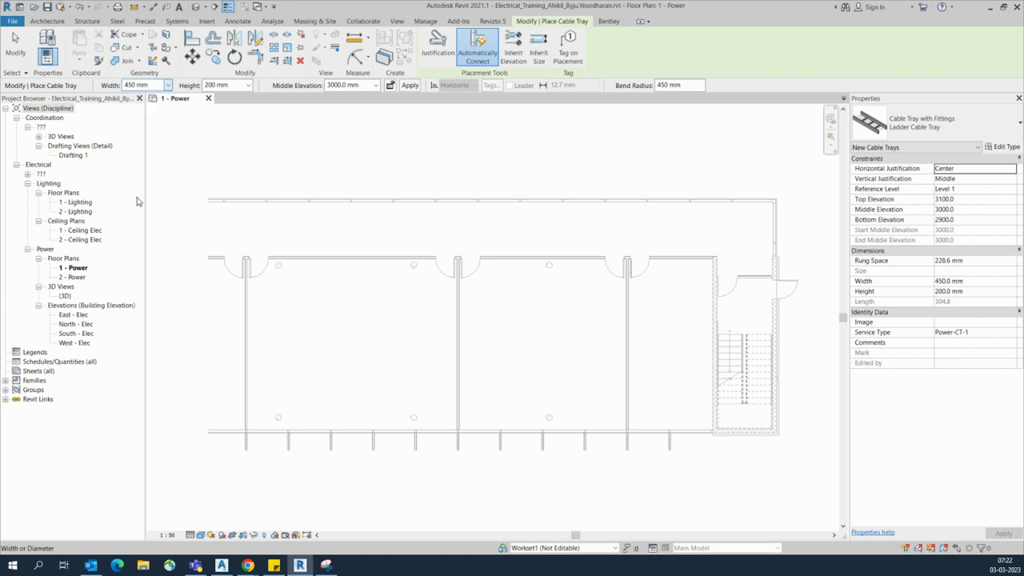
left_click(248, 85)
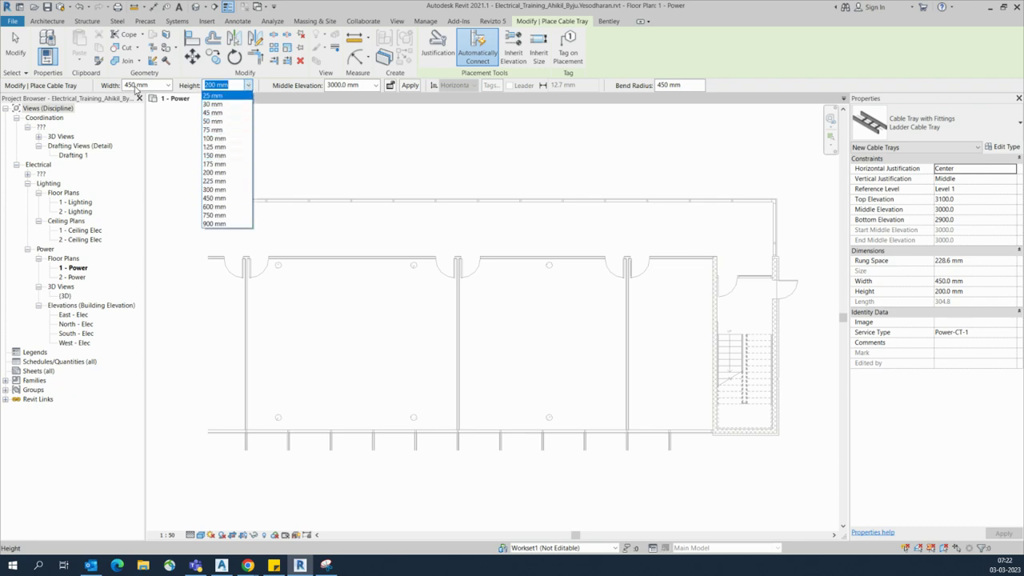
left_click(218, 155)
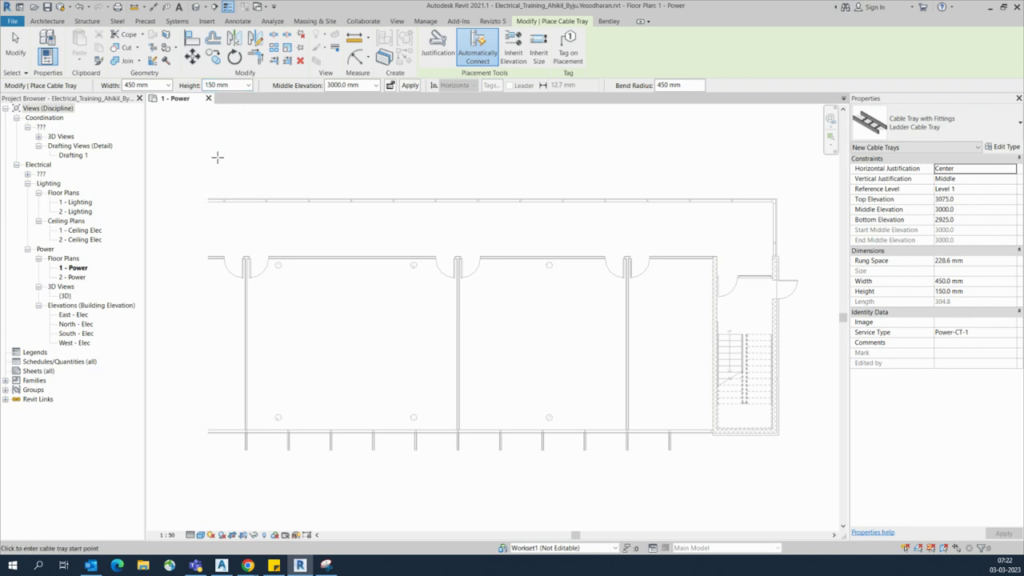
left_click(376, 85)
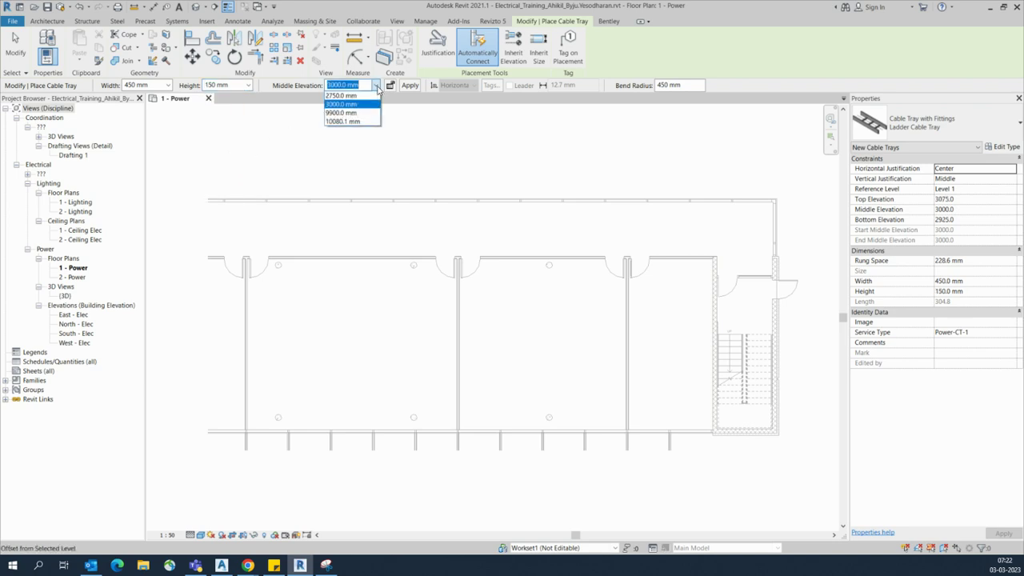
left_click(377, 86)
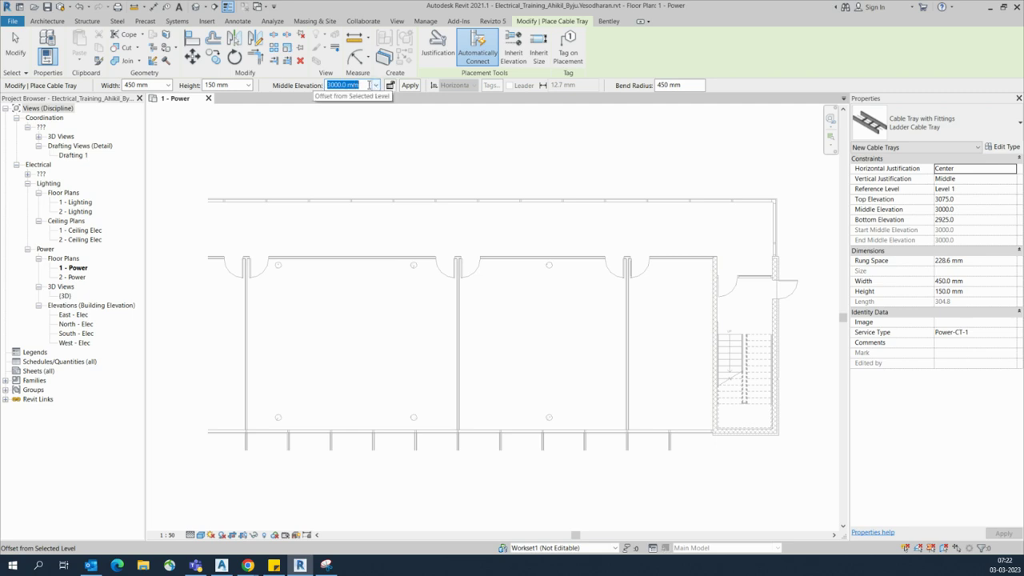
type("2750")
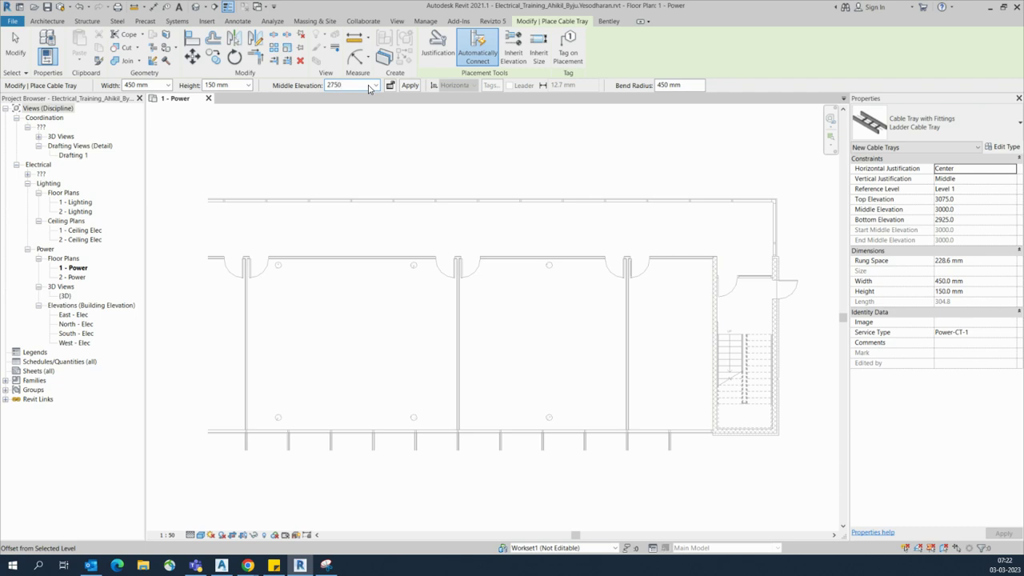
key("Return")
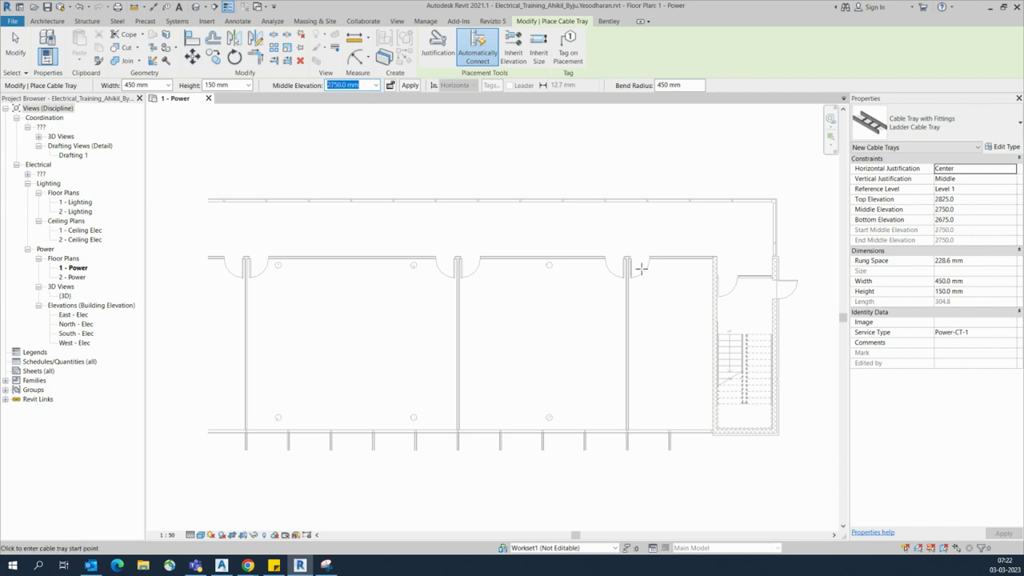
left_click(707, 301)
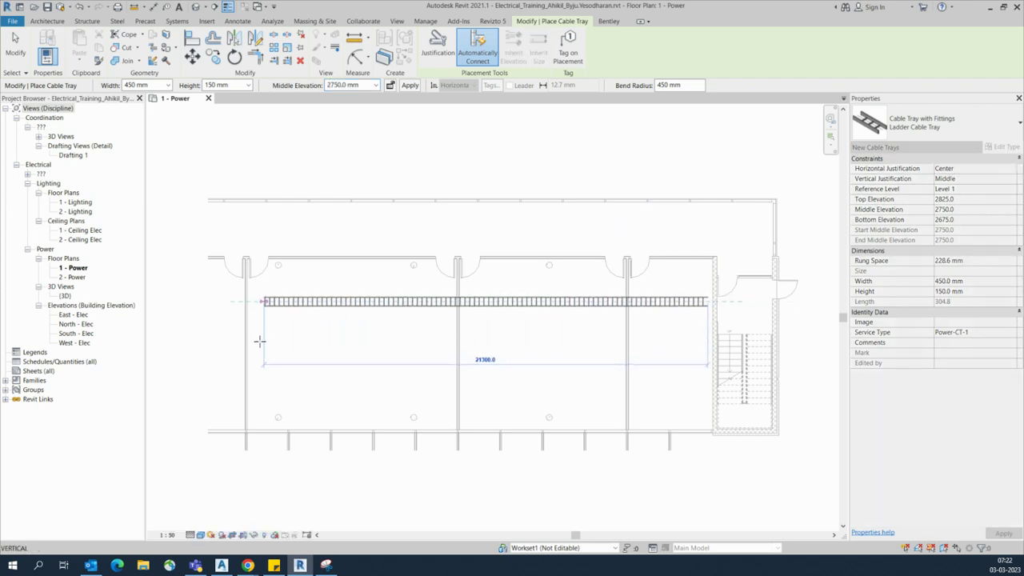
Draw the ladder tray run left, down, across with a 45° jog, and back to the stairs
left_click(258, 369)
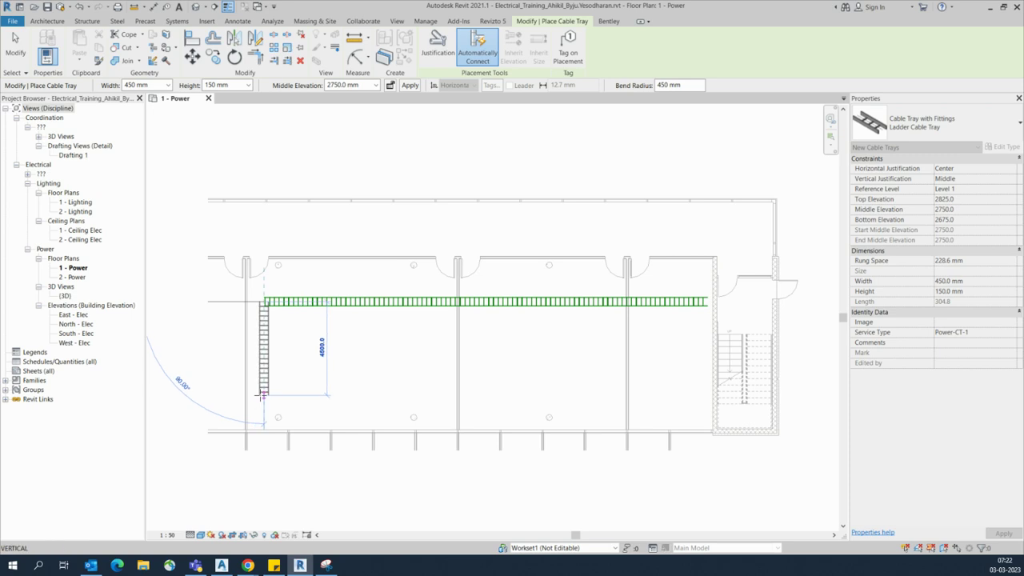
left_click(263, 393)
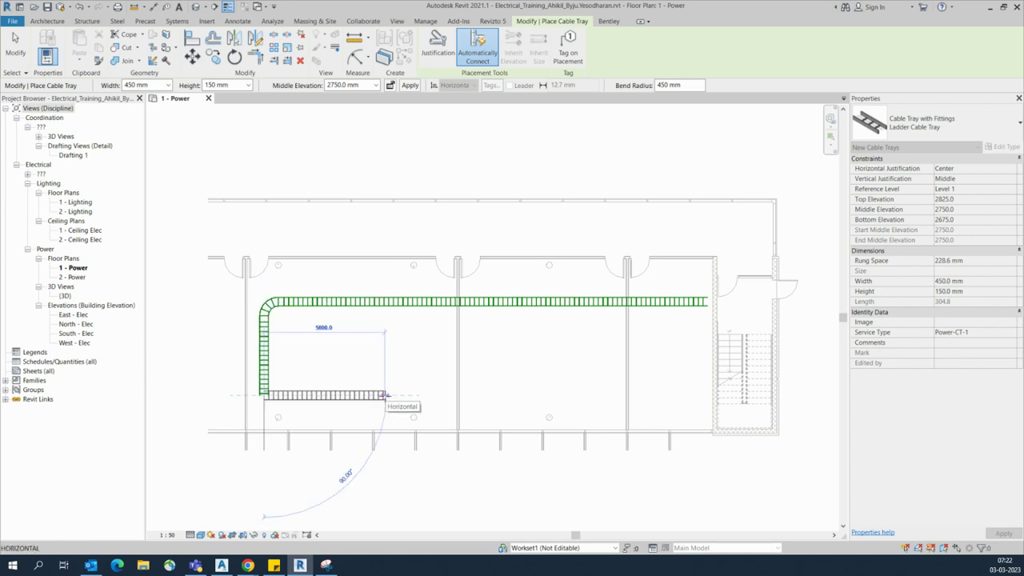
left_click(387, 394)
left_click(425, 356)
left_click(579, 355)
left_click(579, 410)
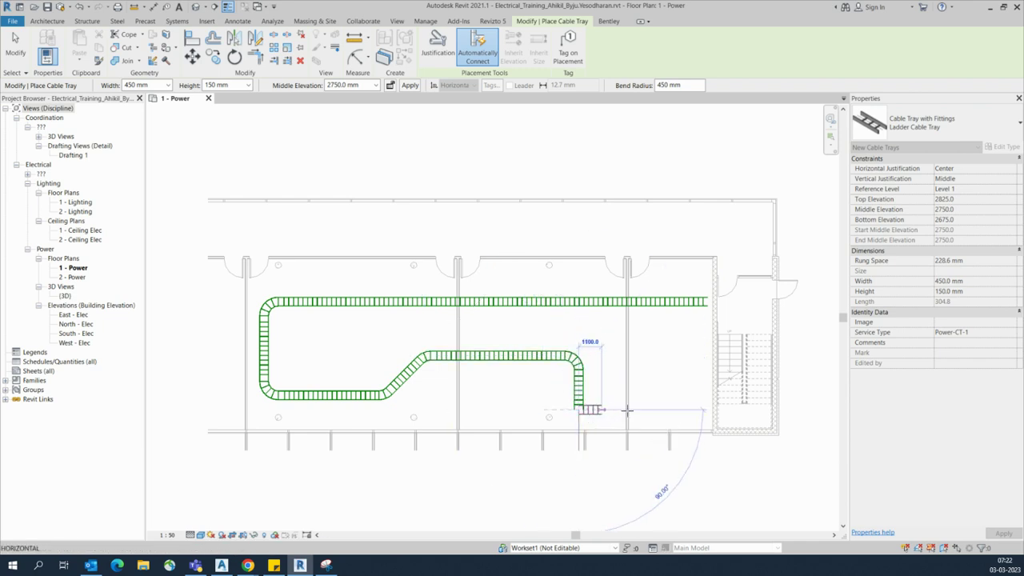
left_click(709, 410)
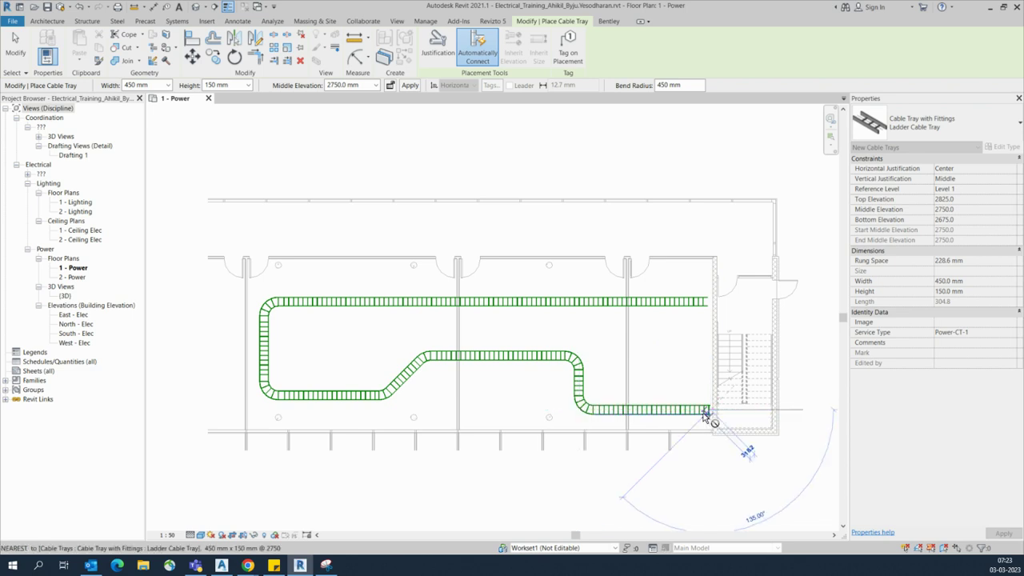
key("Escape")
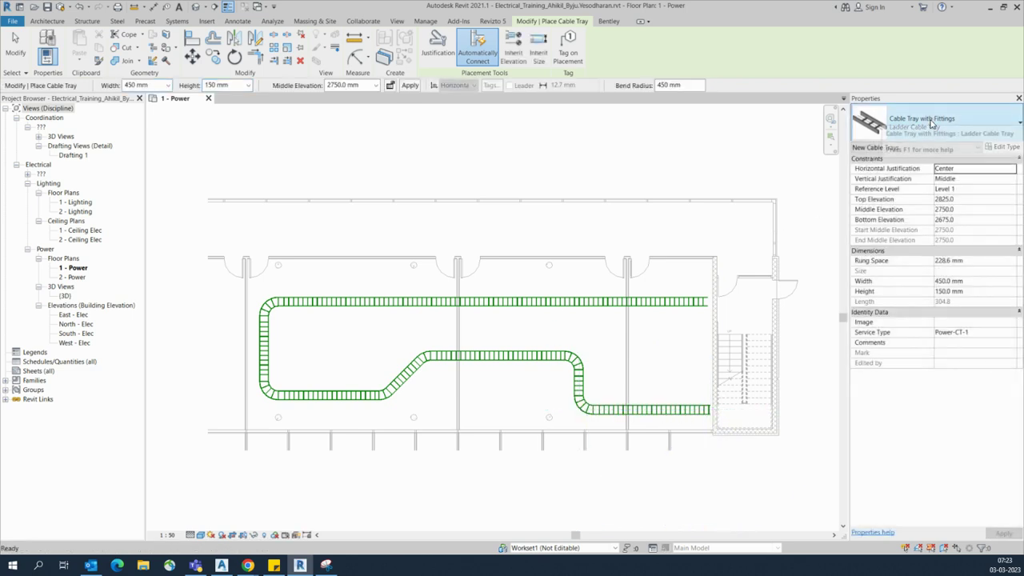
Switch to Channel Cable Tray at 300 × 100 mm and start it at the upper tray's right end
left_click(930, 125)
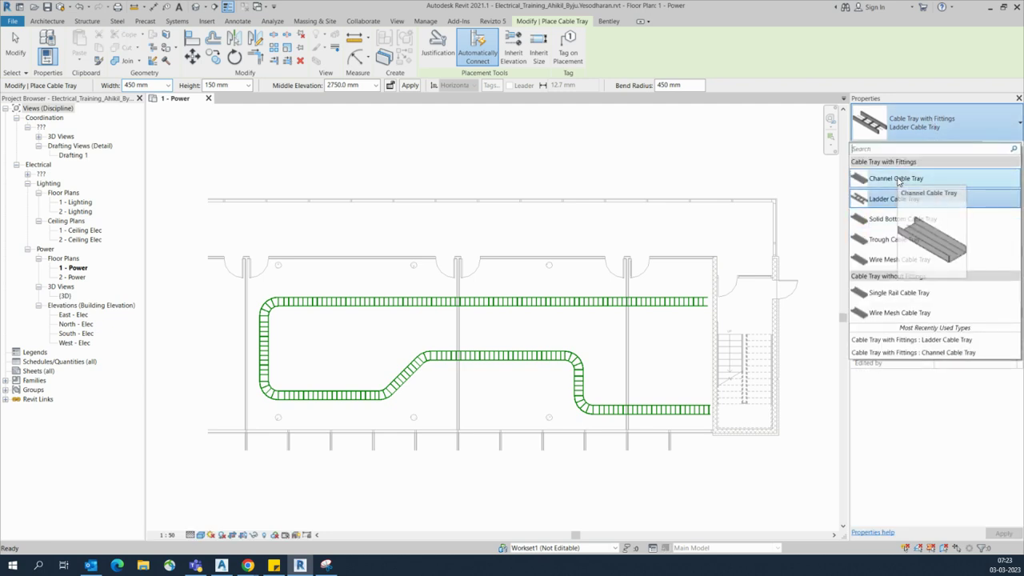
left_click(896, 179)
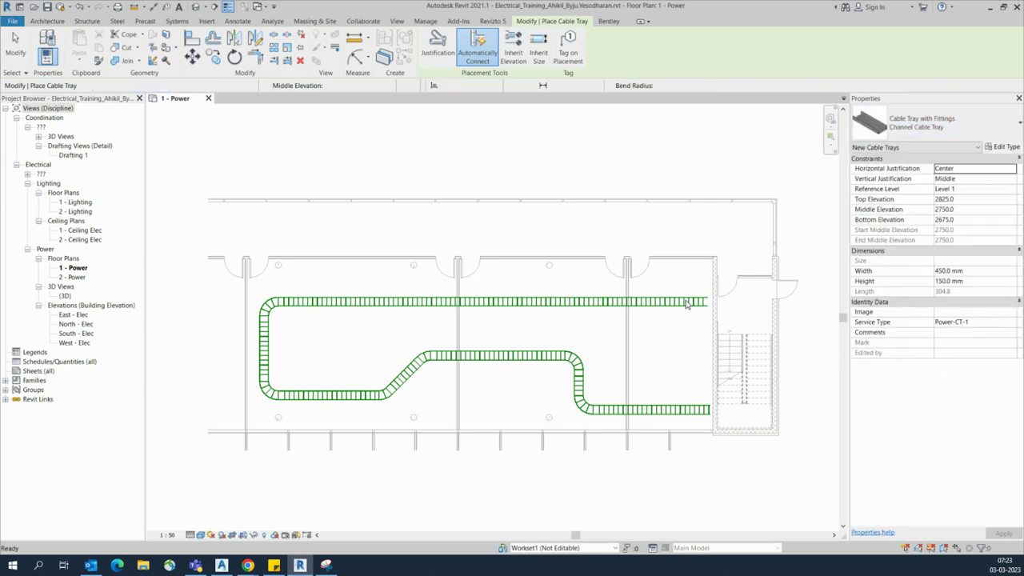
left_click(167, 85)
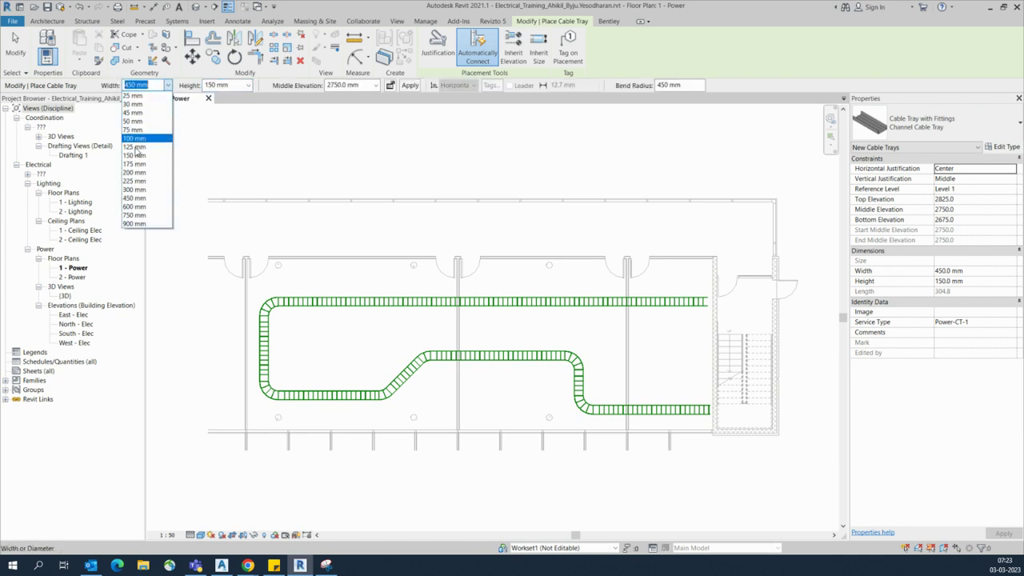
left_click(132, 190)
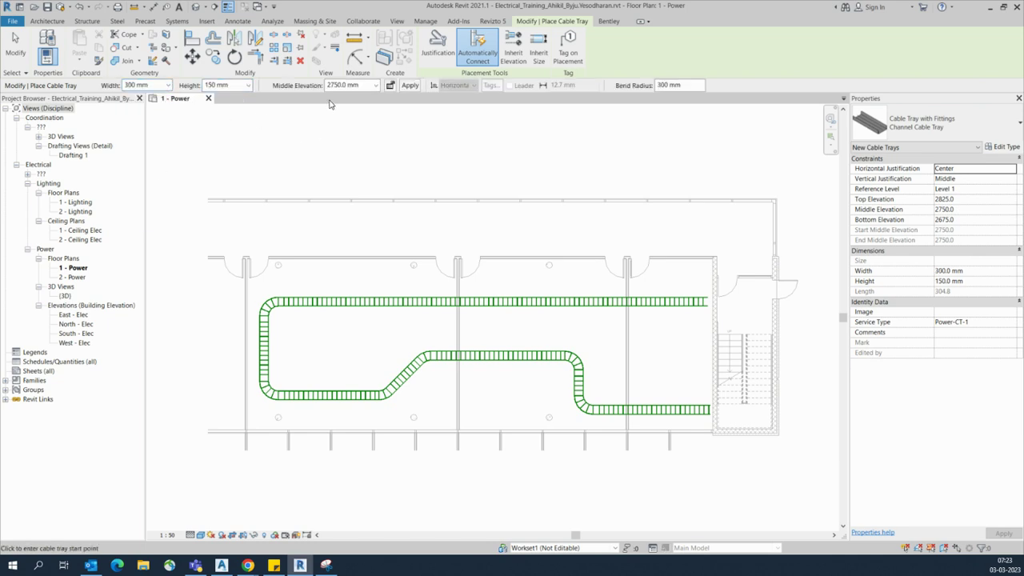
left_click(247, 86)
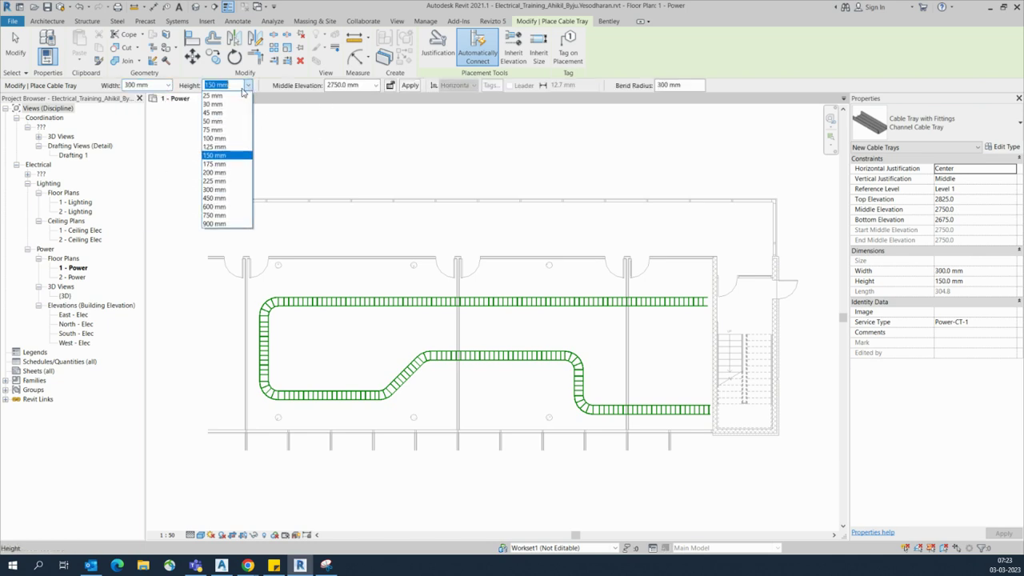
left_click(213, 139)
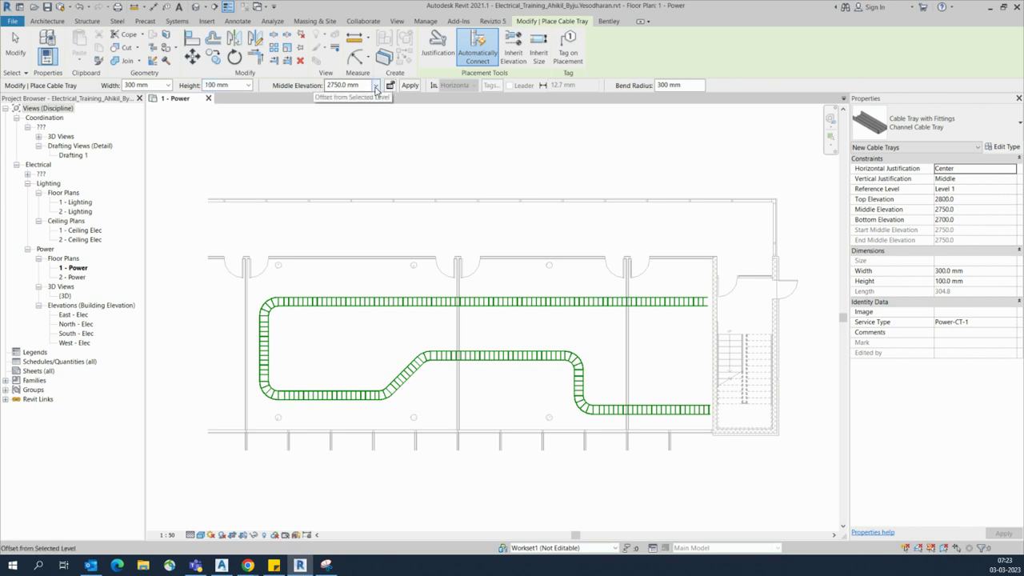
left_click(702, 314)
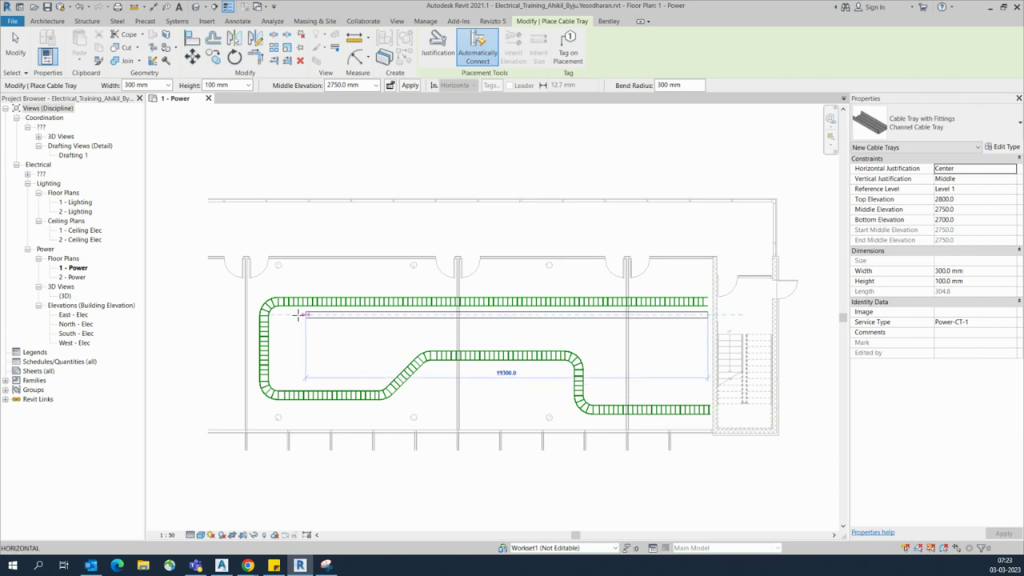
Draw the channel run inside the ladder loop with matching bends and 45° jog, ending at the right wall
left_click(282, 370)
left_click(282, 382)
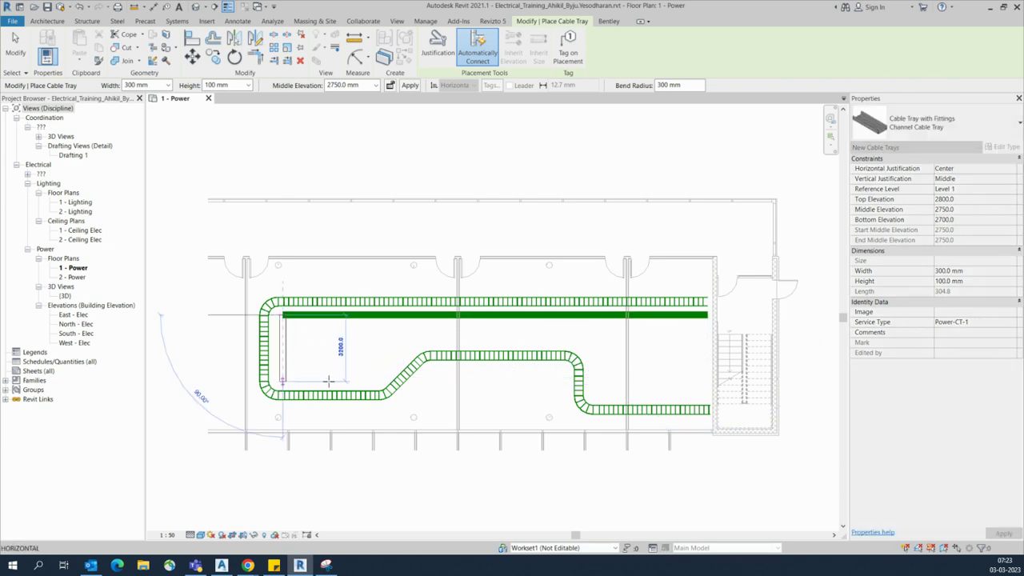
left_click(372, 382)
left_click(406, 349)
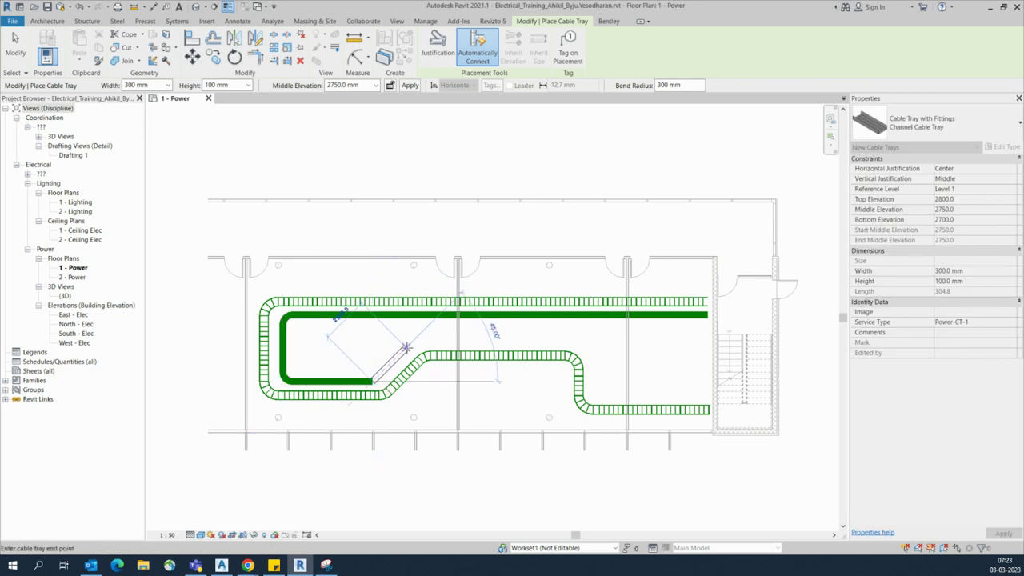
left_click(574, 348)
left_click(598, 349)
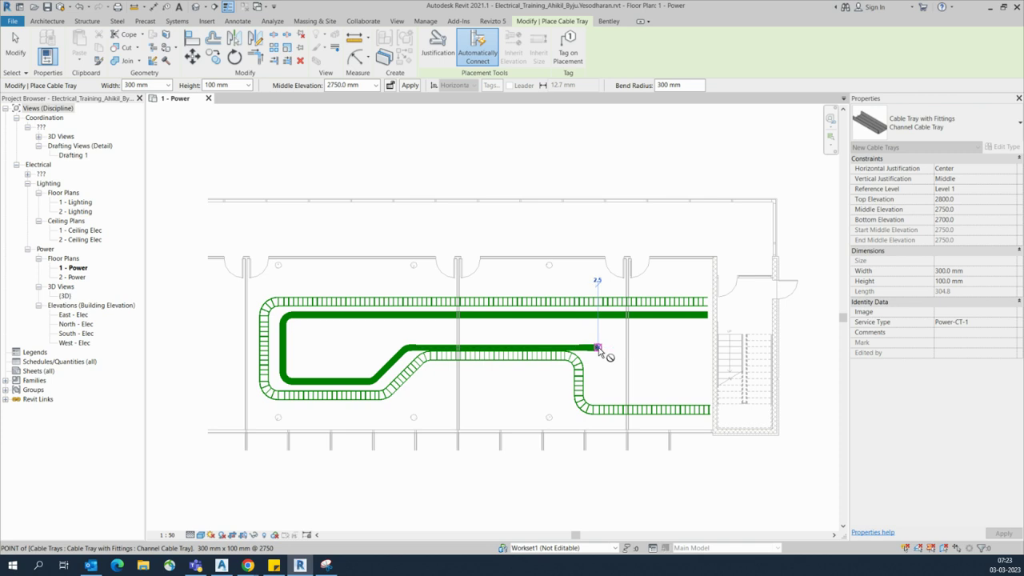
left_click(599, 394)
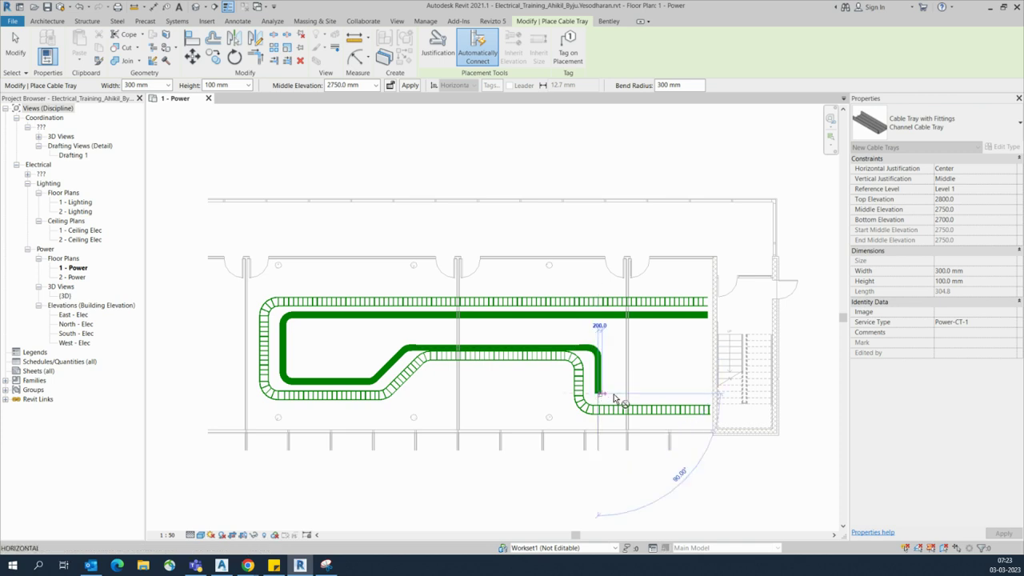
left_click(706, 394)
key("Escape")
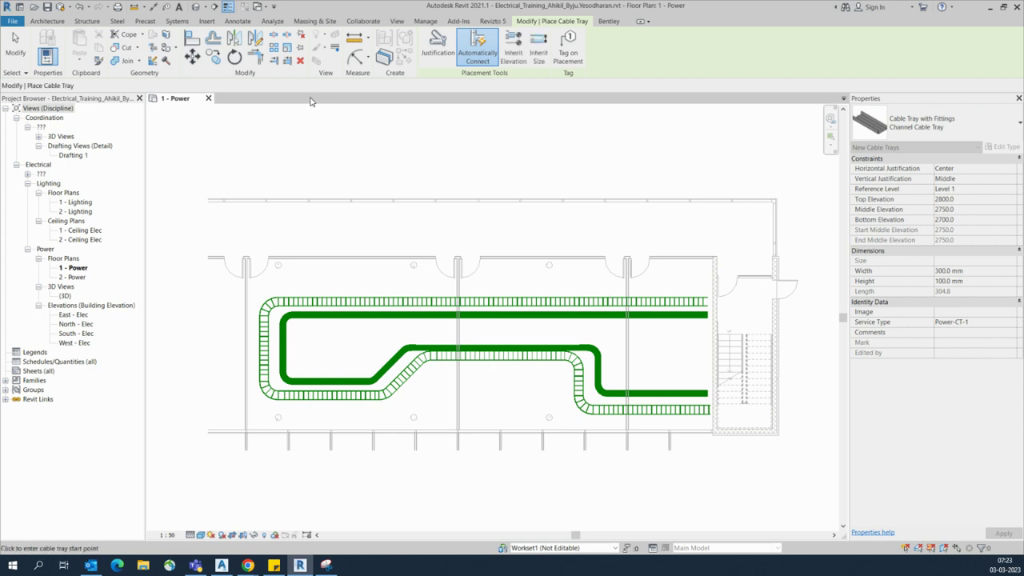
Duplicate the Ladder Cable Tray type from its type properties
left_click(942, 134)
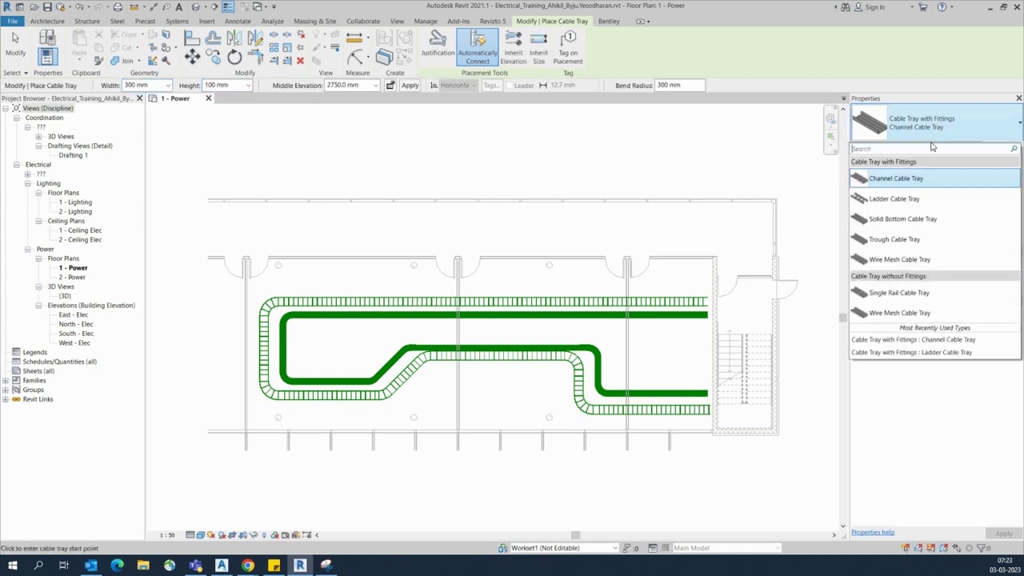
left_click(896, 198)
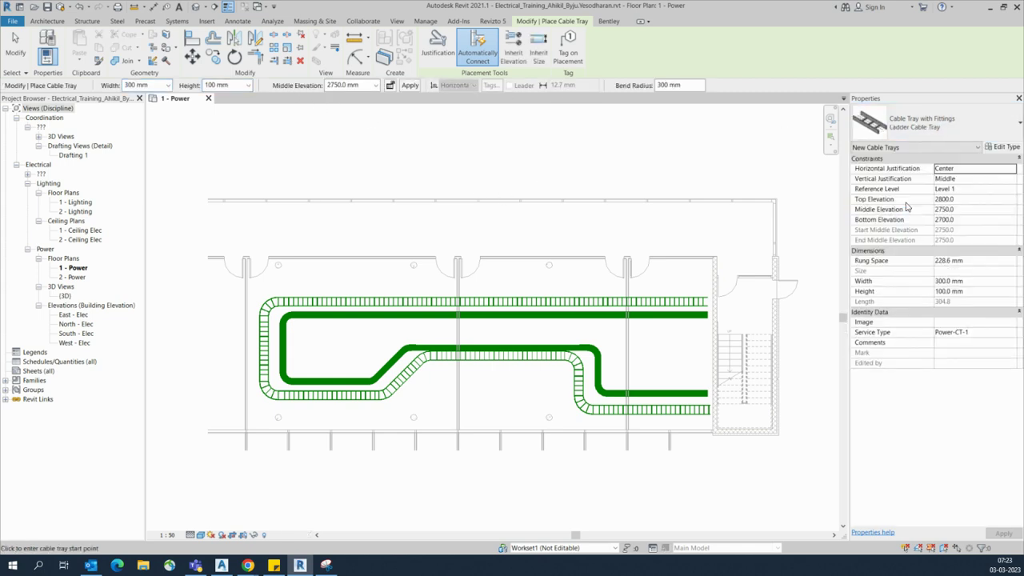
left_click(1007, 149)
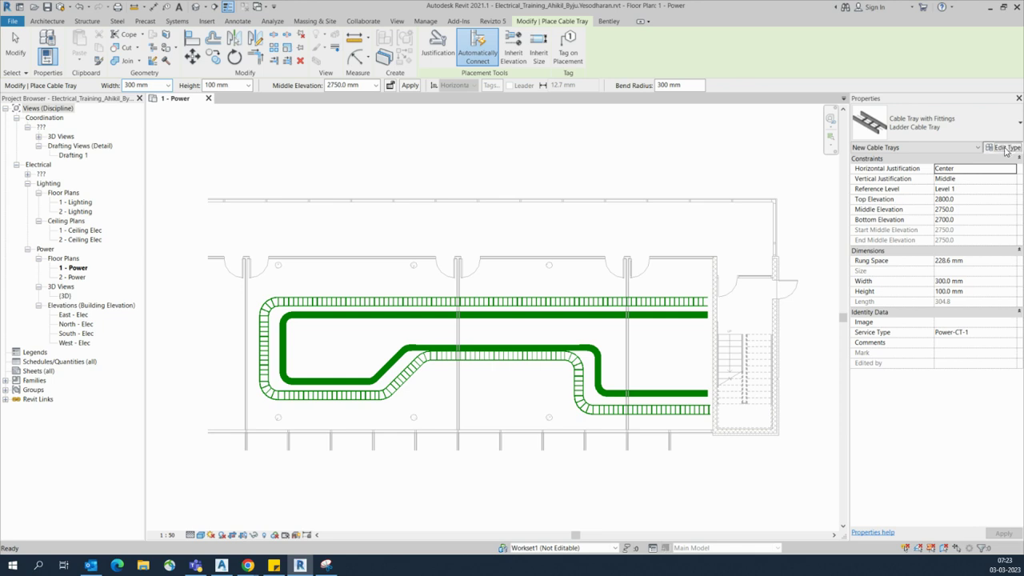
left_click(784, 67)
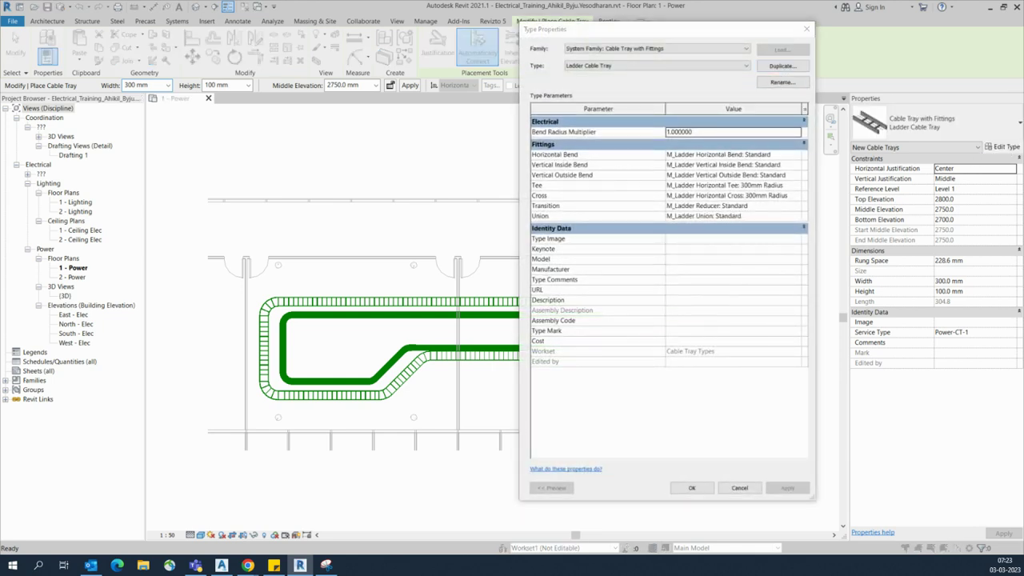
Name the duplicated type MV-LADDER and confirm it
left_click(570, 95)
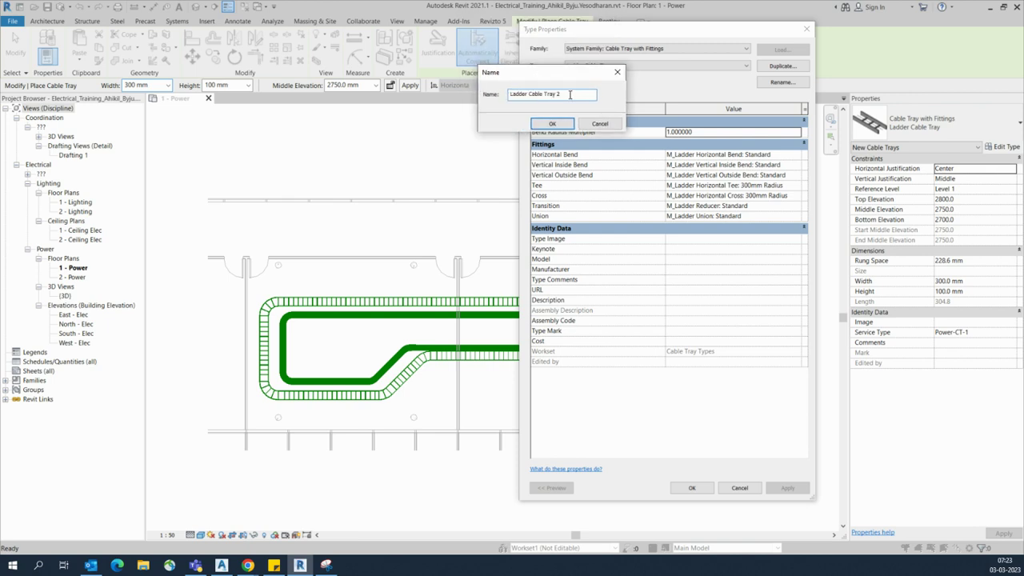
left_click_drag(571, 94, 536, 94)
left_click_drag(558, 94, 500, 90)
type("C")
key("BackSpace")
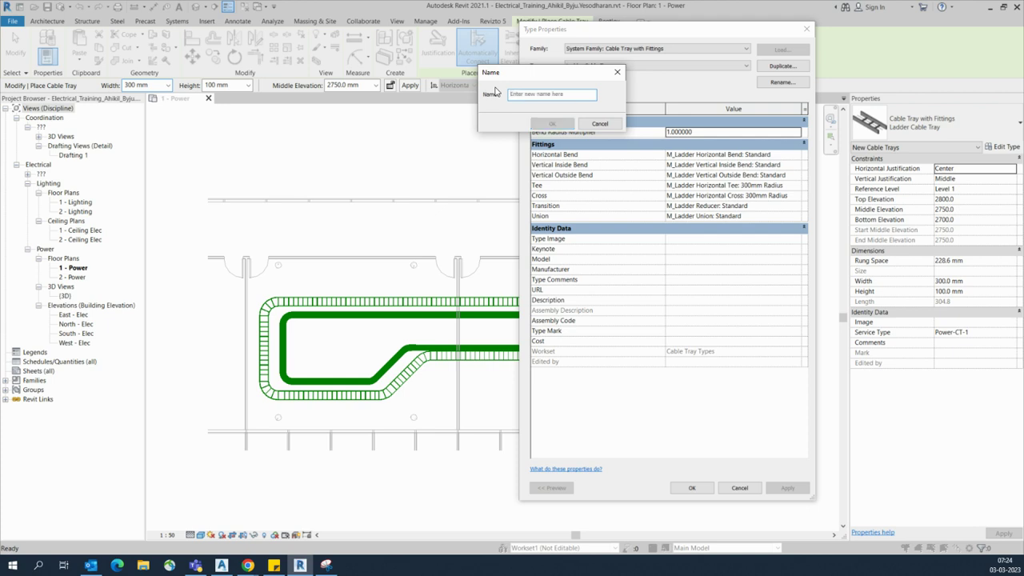
type("M")
key("BackSpace")
type("MV-LADDER")
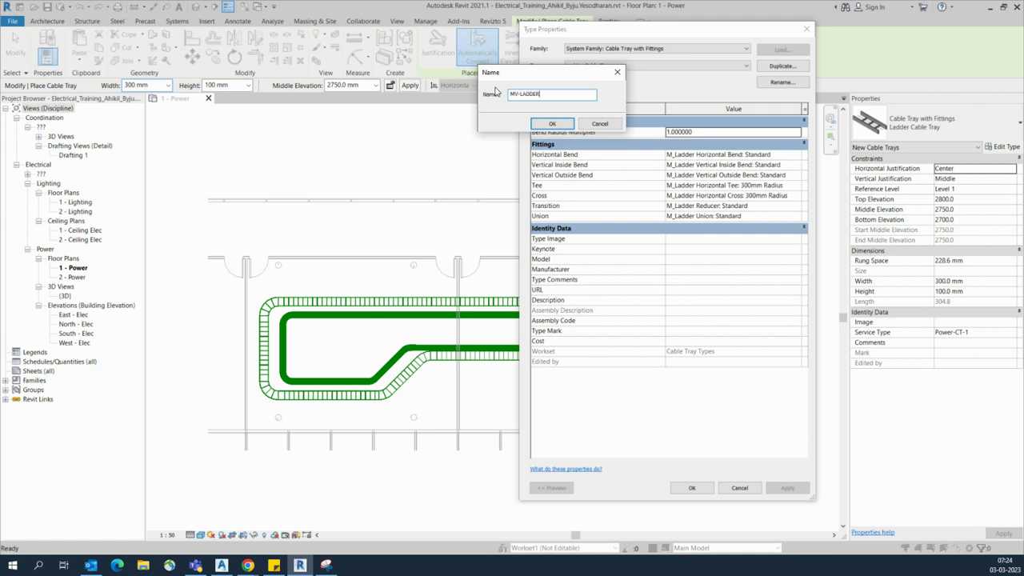
left_click(553, 123)
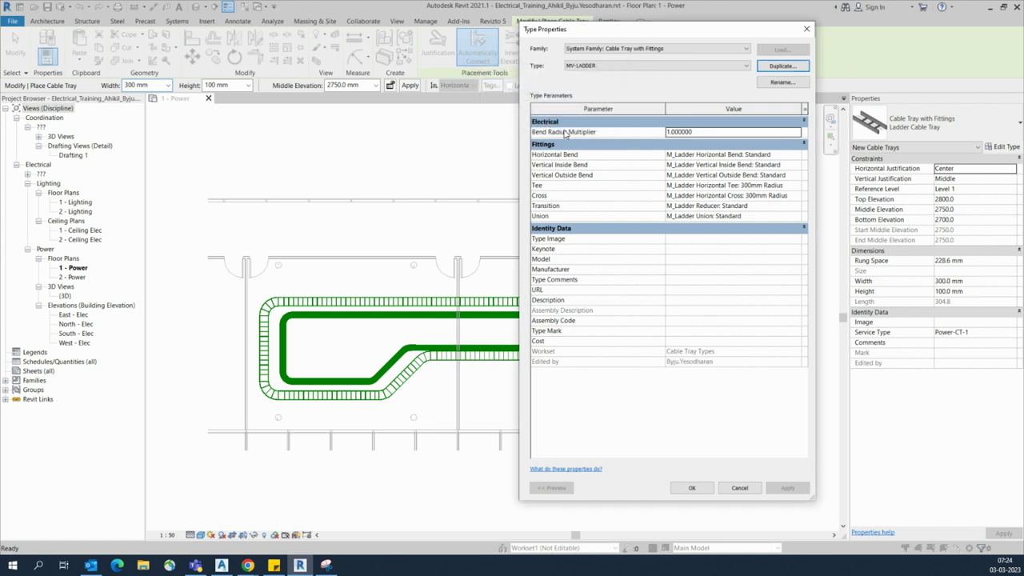
Draw a 750 mm wide MV-LADDER tray along the top wall, then select it to check
left_click(690, 488)
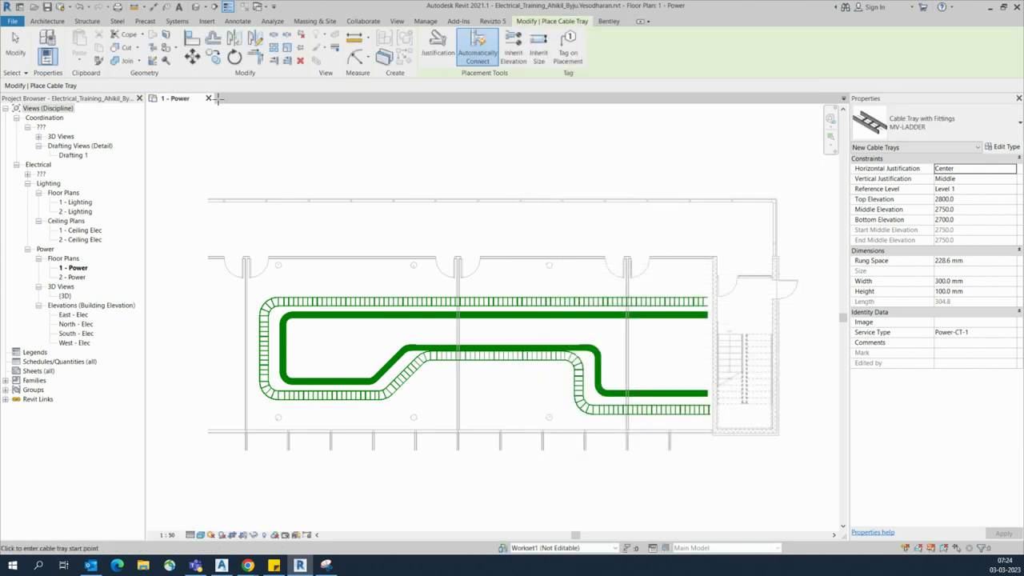
left_click(168, 85)
left_click(136, 215)
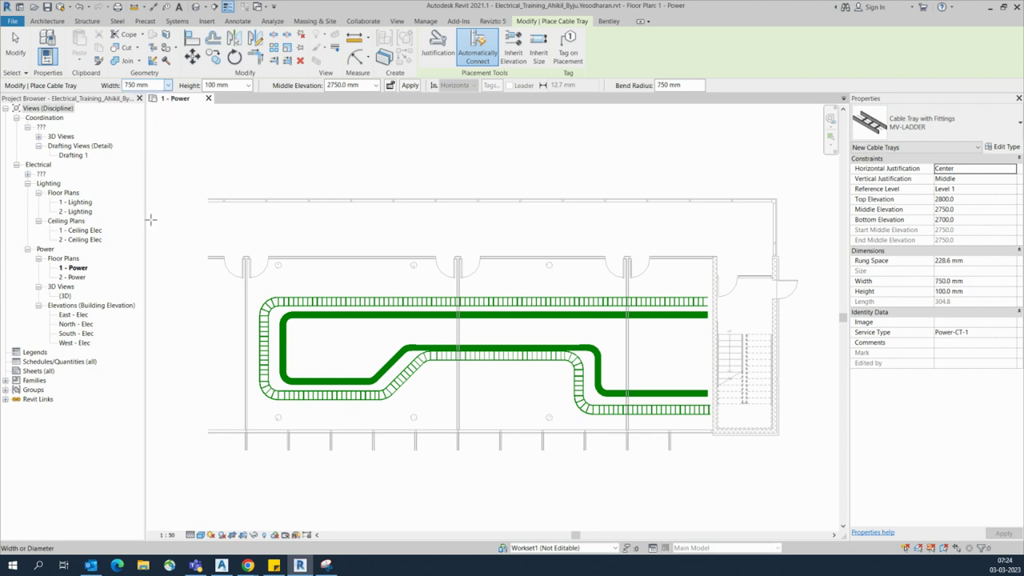
left_click(708, 287)
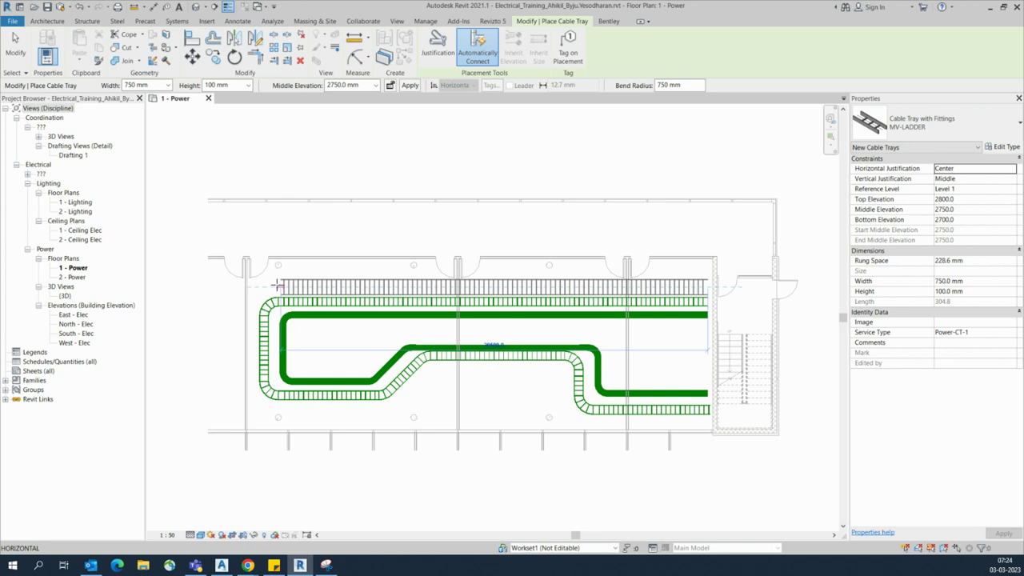
left_click(269, 286)
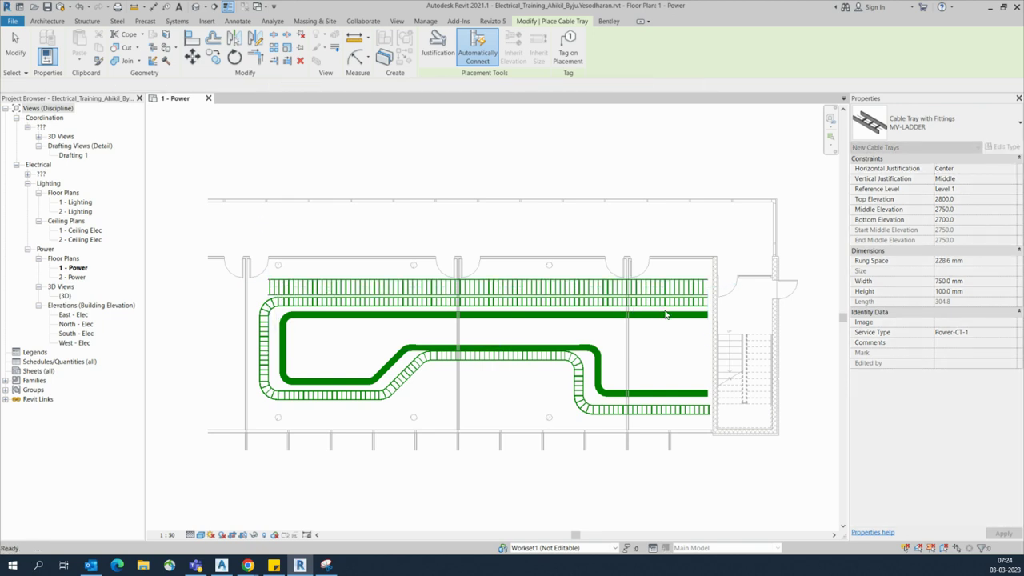
key("Escape")
key("Escape")
left_click(496, 287)
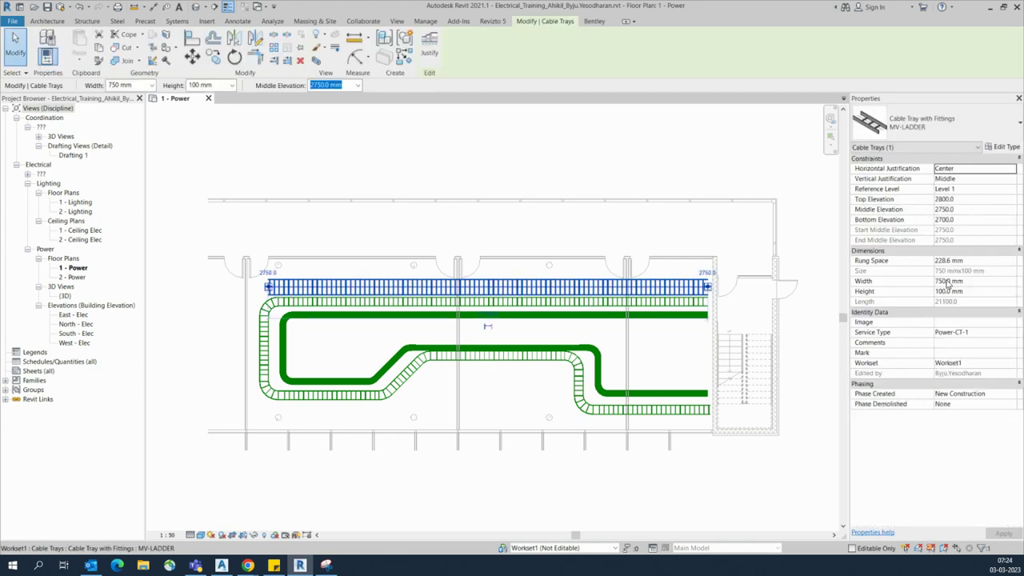
key("Escape")
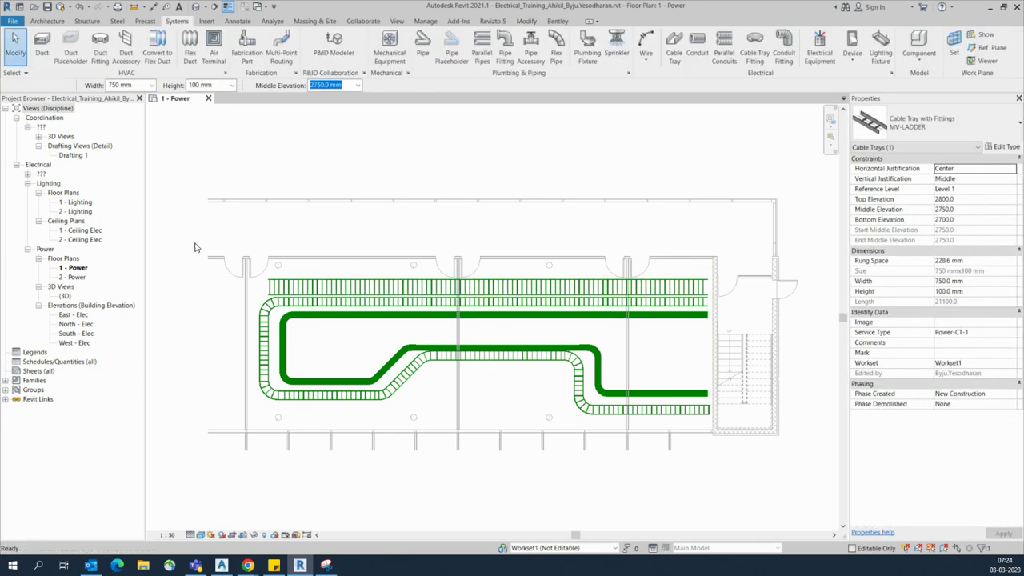
Select all the trays in the plan and open a BX selection-box 3D view
left_click_drag(224, 230, 751, 442)
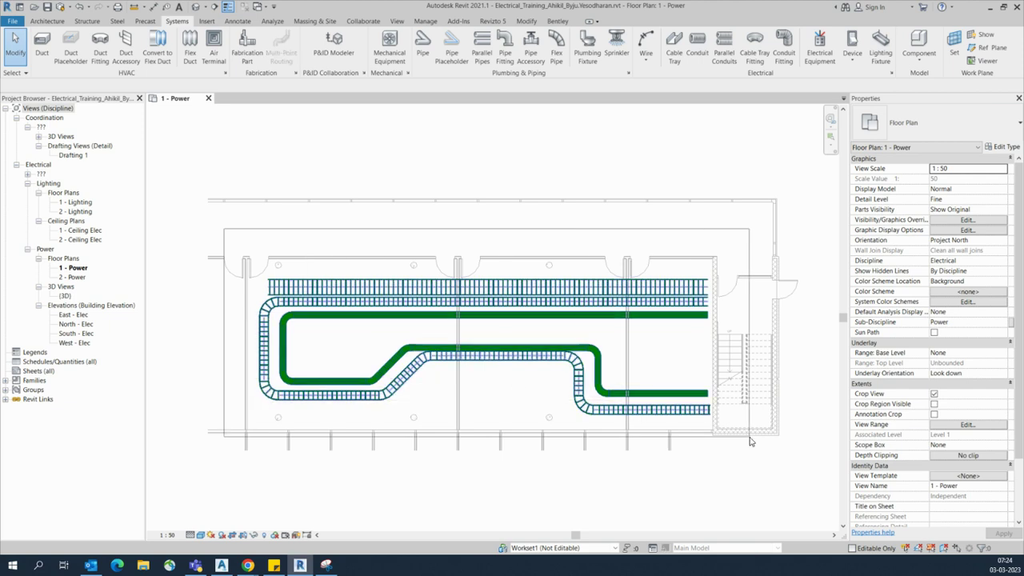
left_click_drag(334, 133, 293, 73)
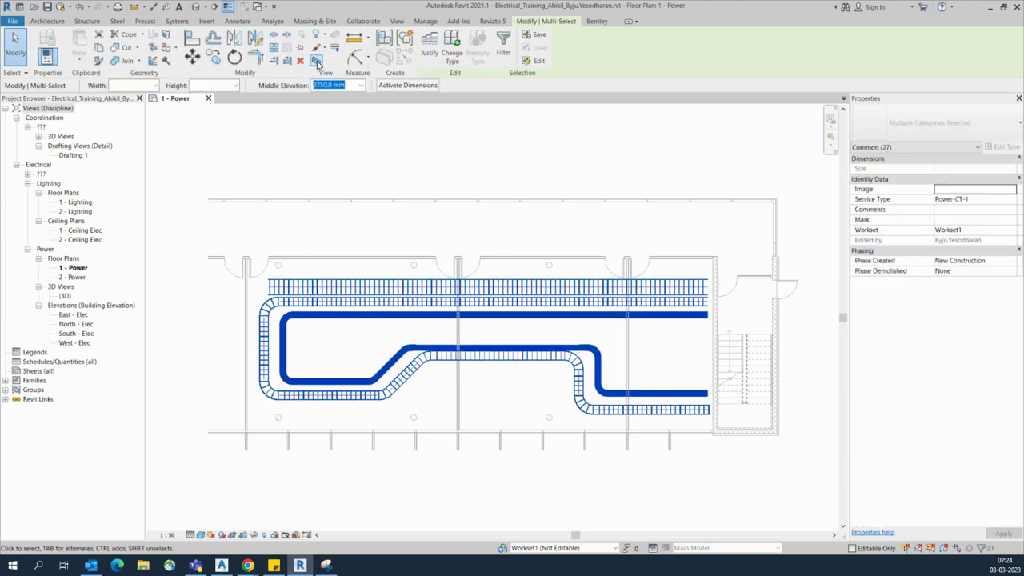
key("b")
key("x")
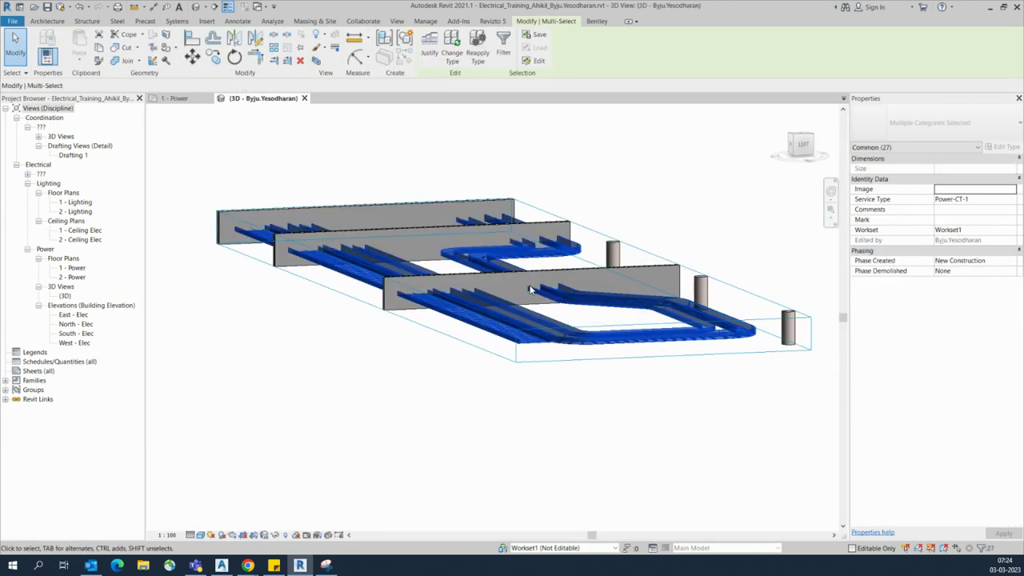
Adjust the section box down to the floor and below the upper floor, orbiting to the tray crossing
left_click(567, 380)
left_click(563, 360)
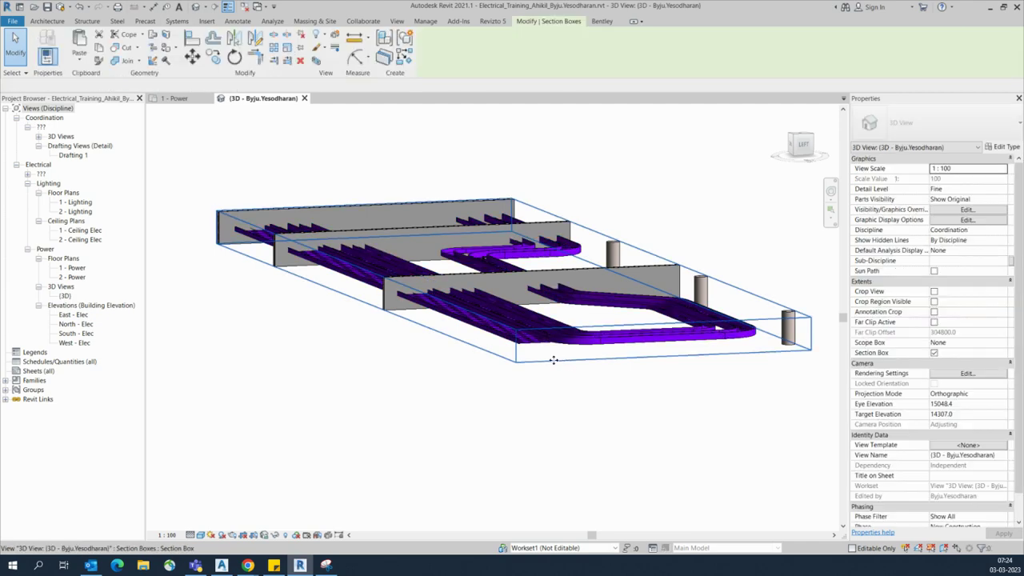
left_click_drag(514, 307, 507, 450)
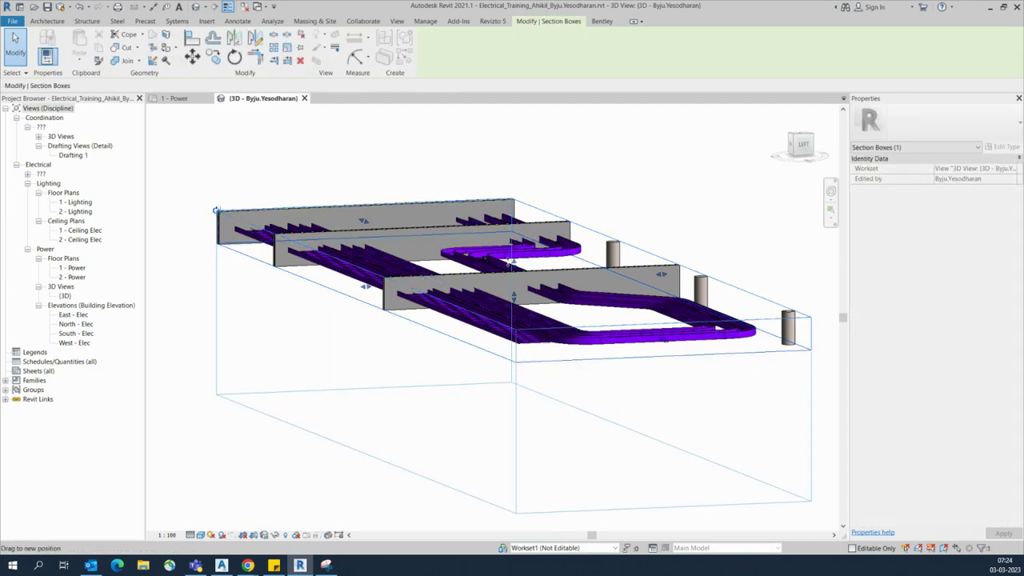
left_click_drag(514, 268, 514, 178)
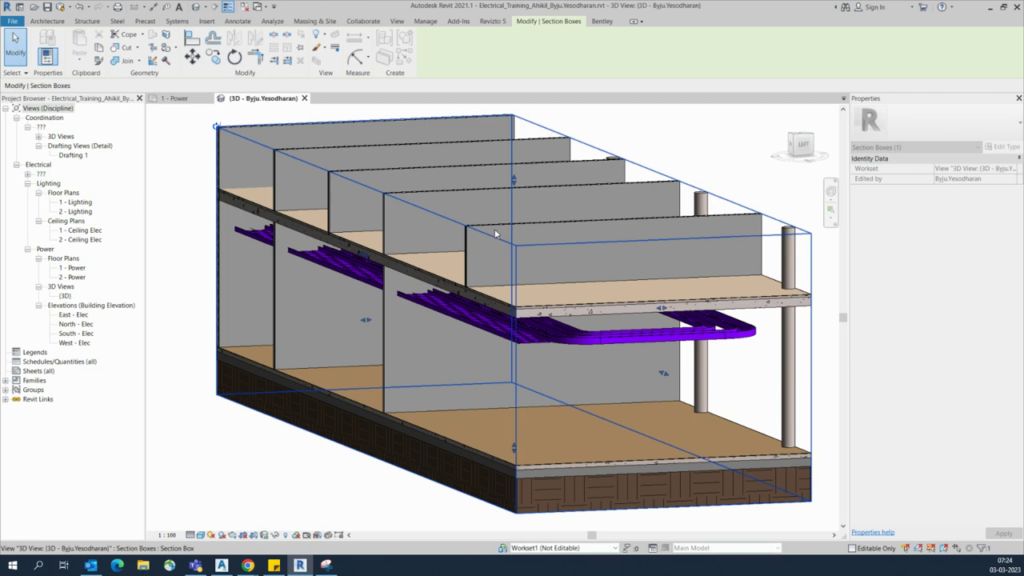
middle_click_drag(449, 298, 705, 308, "shift")
scroll(358, 336, "up", 3)
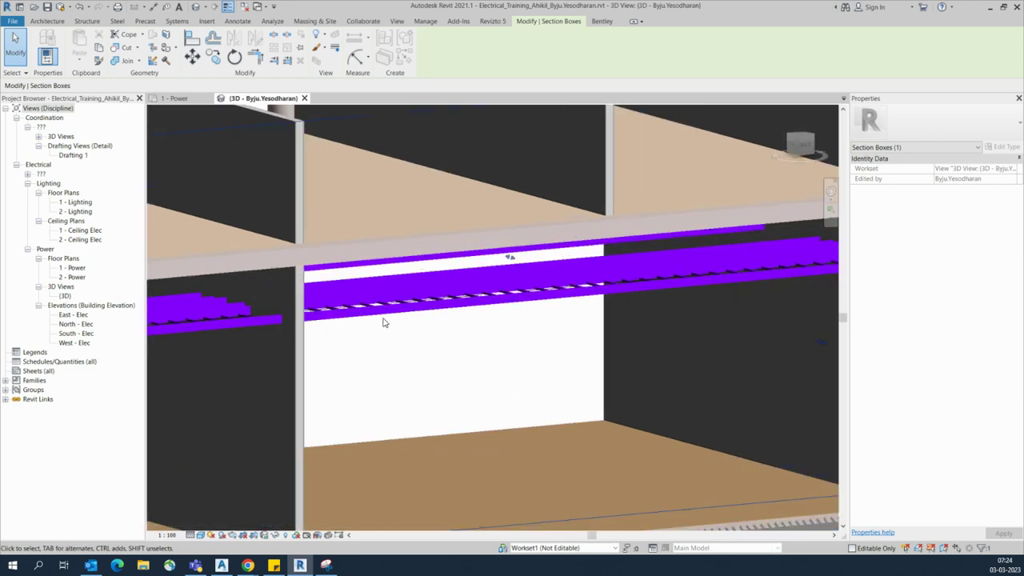
scroll(400, 334, "up", 2)
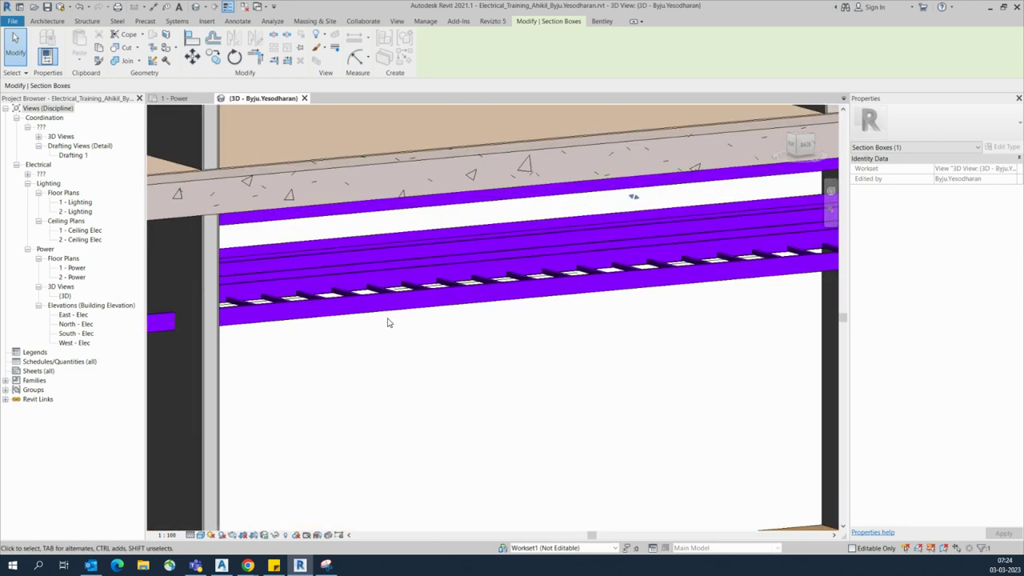
scroll(388, 322, "down", 10)
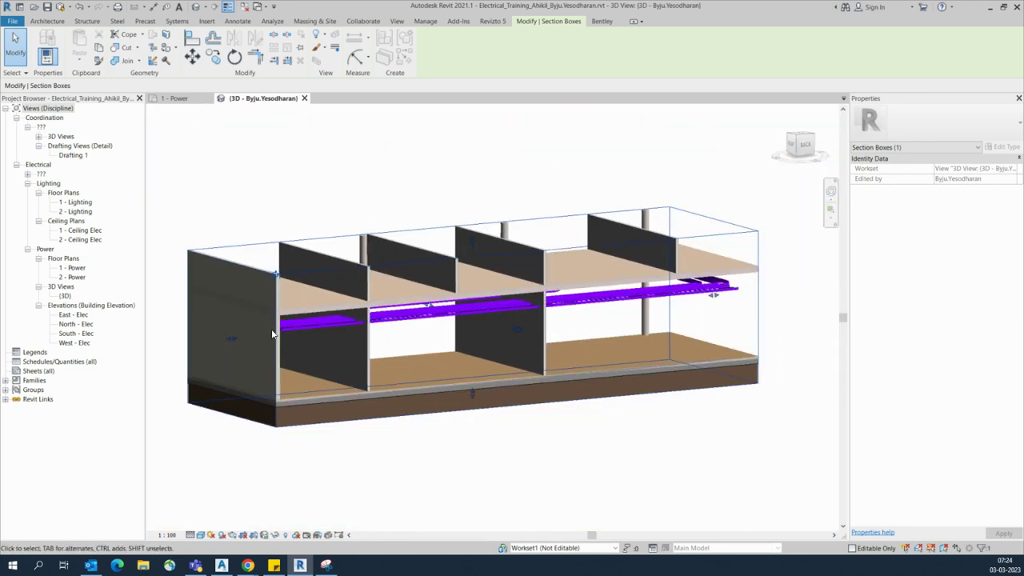
middle_click_drag(374, 345, 549, 240, "shift")
left_click_drag(549, 240, 504, 322)
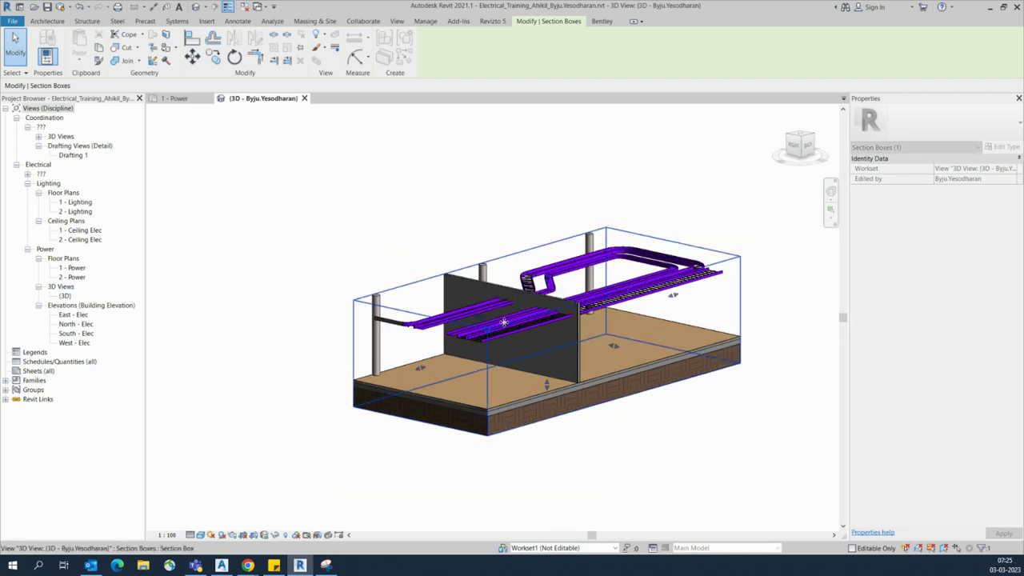
scroll(504, 322, "up", 3)
middle_click_drag(513, 336, 467, 385, "shift")
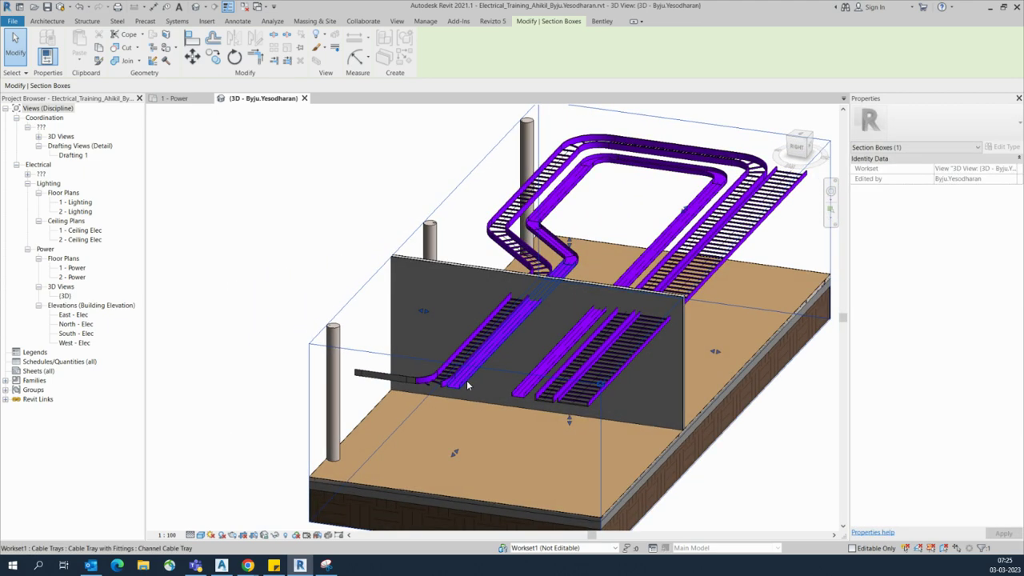
Select the whole connected channel tray chain and set its Service Type to FIRE
left_click(467, 386)
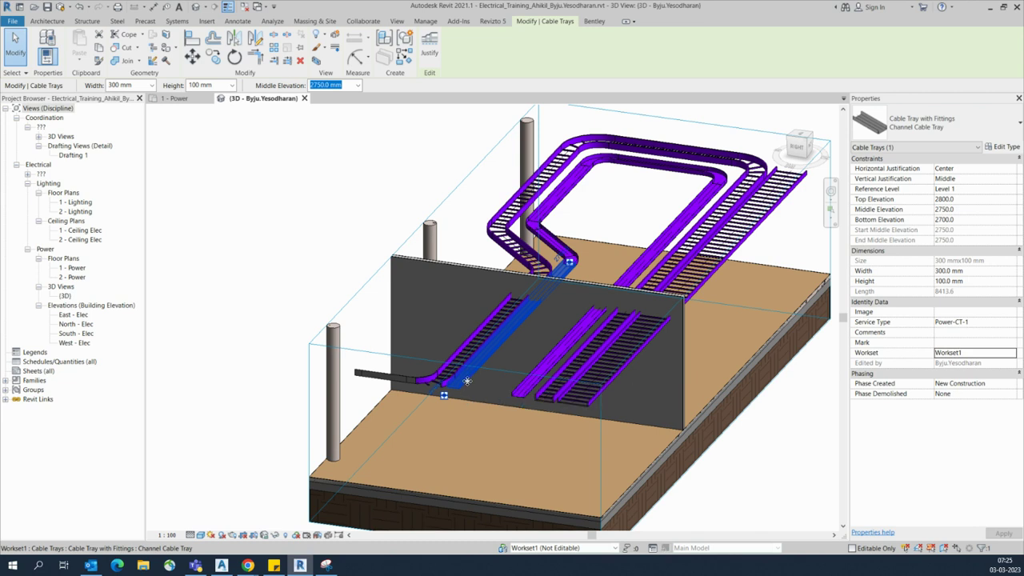
key("Escape")
left_click(469, 386)
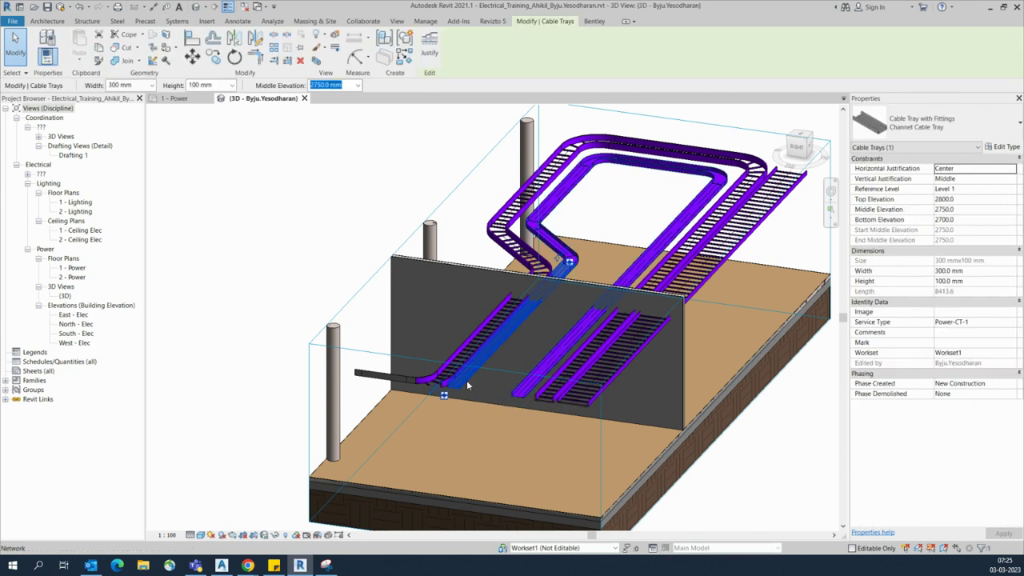
key("Tab")
left_click(468, 386)
left_click(992, 202)
left_click(1012, 201)
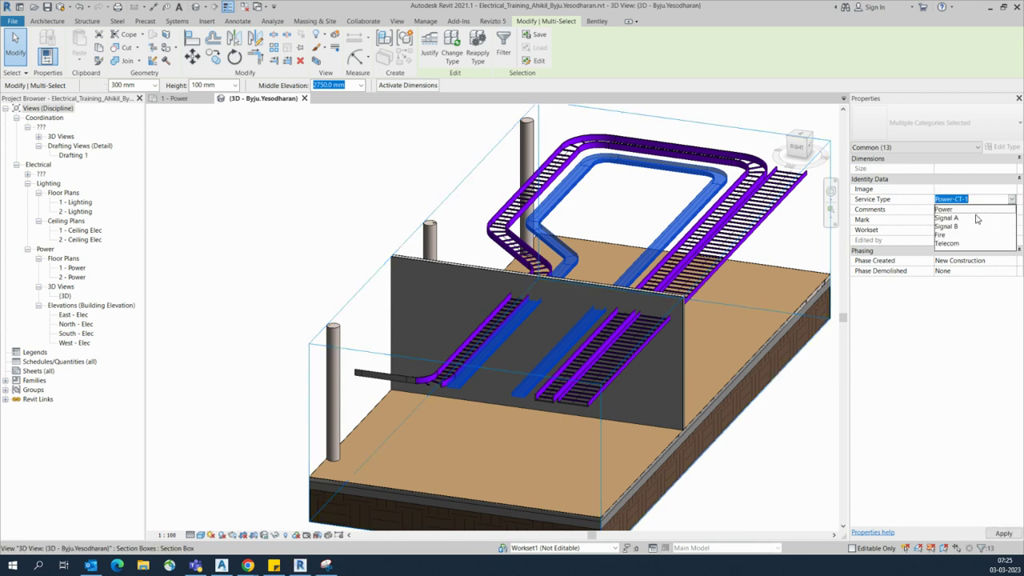
type("FIRE")
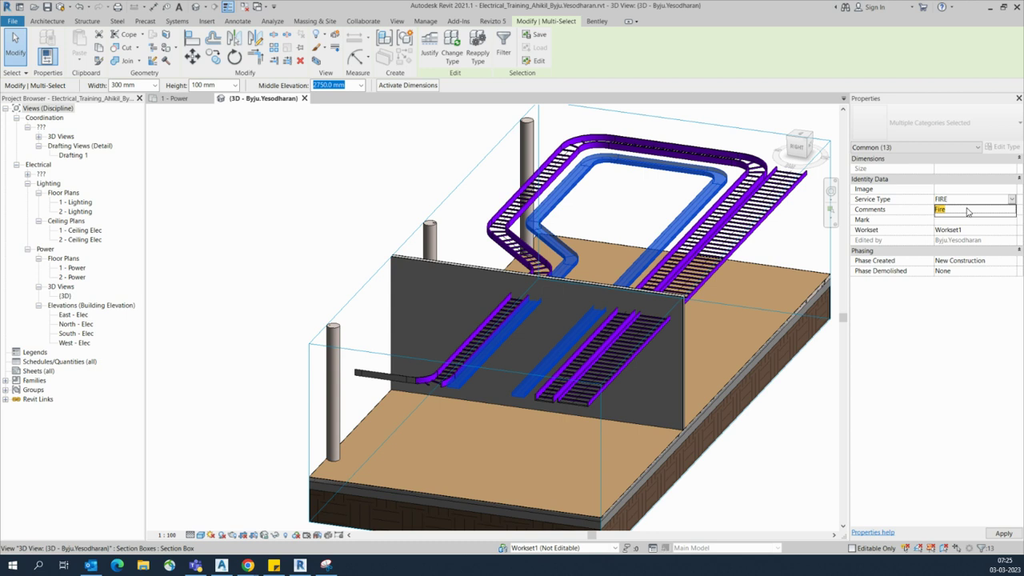
left_click(968, 210)
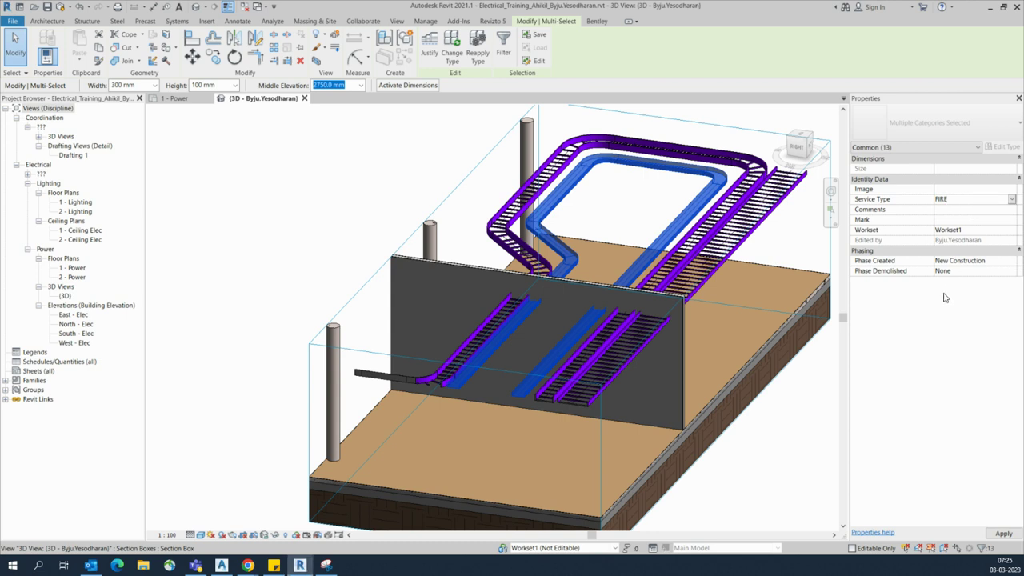
left_click(648, 217)
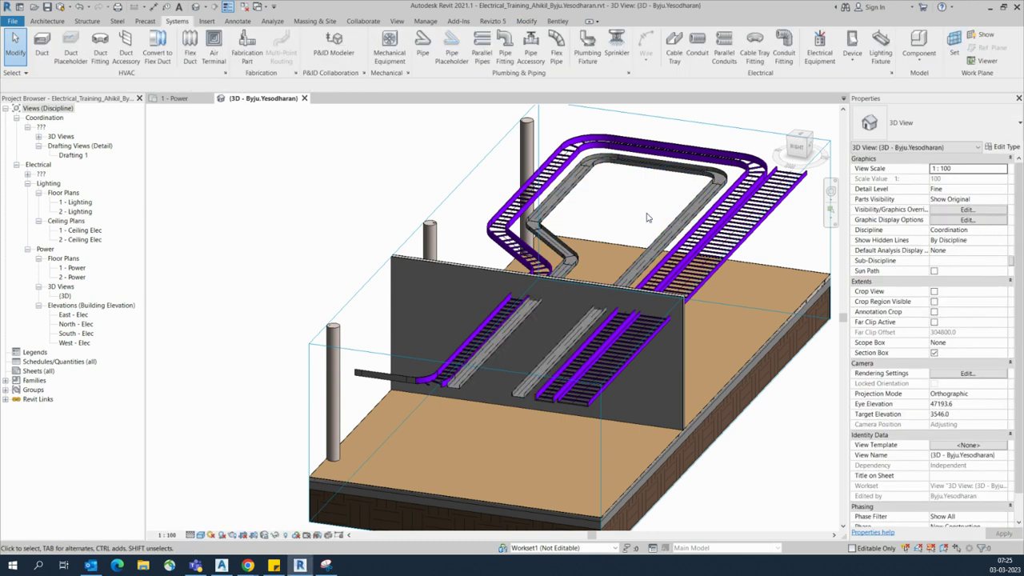
key("v")
key("v")
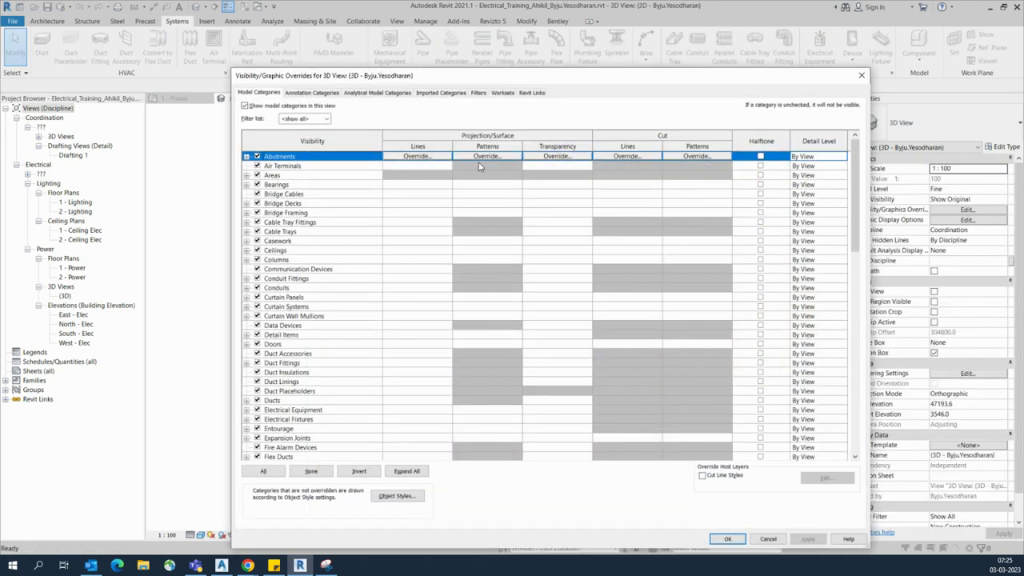
Create a new rule-based view filter named Fire
left_click(479, 93)
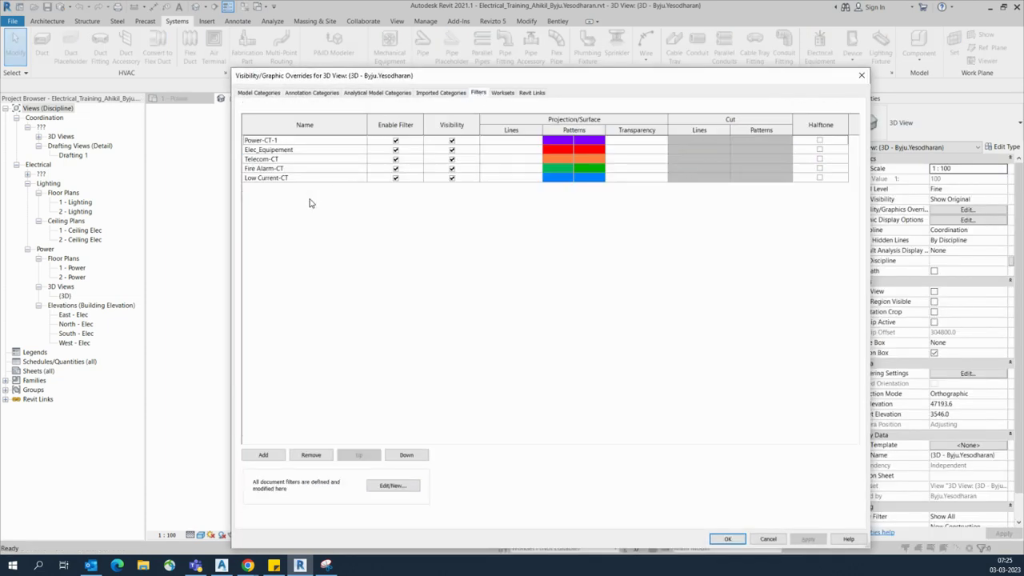
left_click(392, 486)
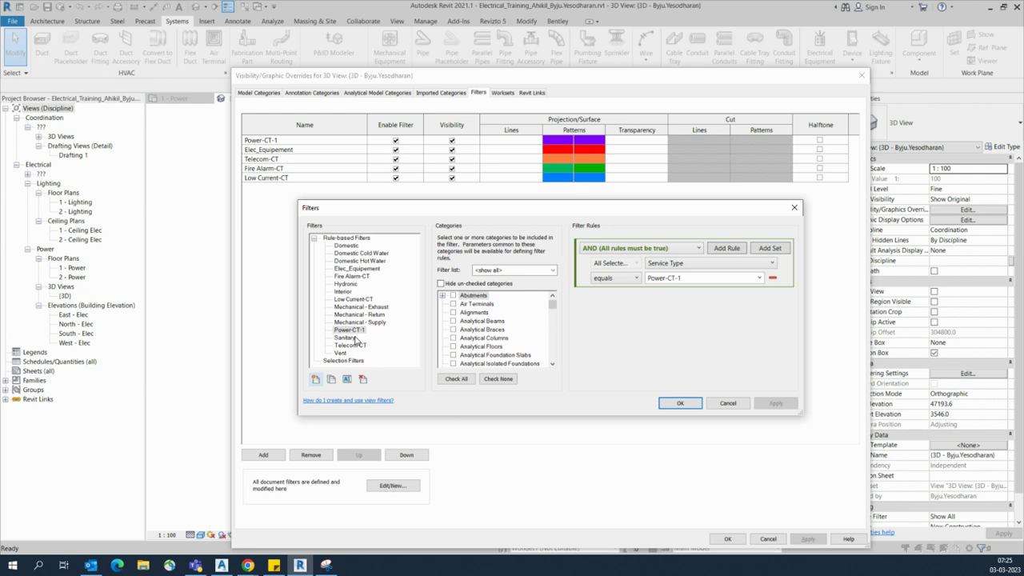
left_click(316, 379)
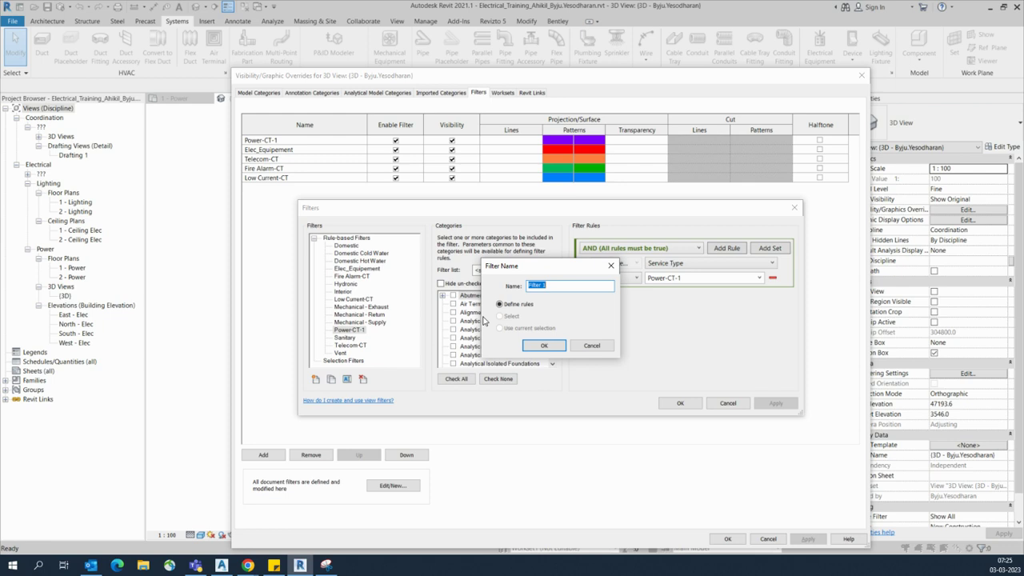
type("P")
left_click(547, 349)
Apply the Fire filter to Cable Trays and Cable Tray Fittings with a Service Type equals rule
left_click(486, 342)
key("c")
left_click(454, 329)
left_click(454, 338)
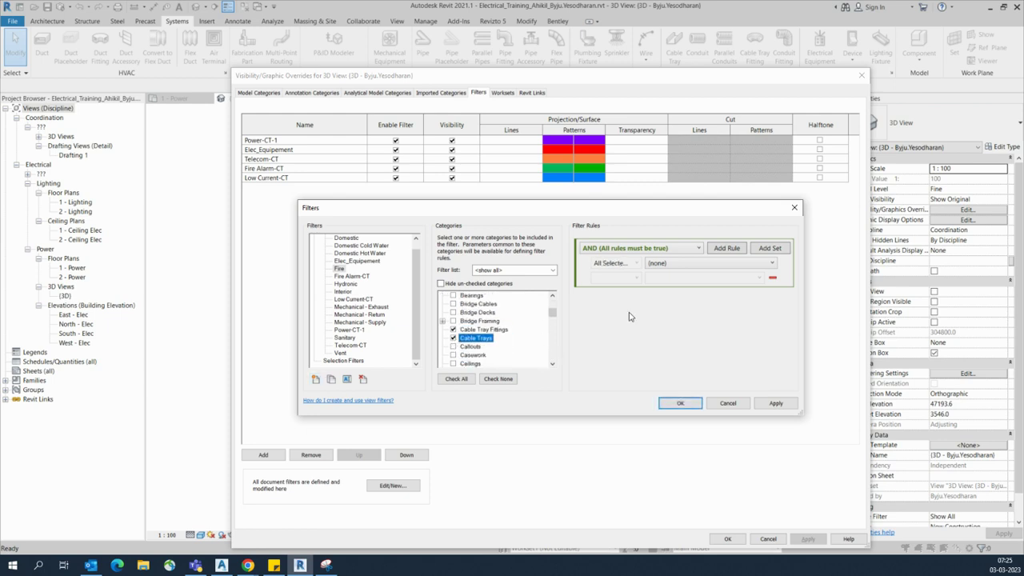
left_click(691, 267)
left_click(661, 410)
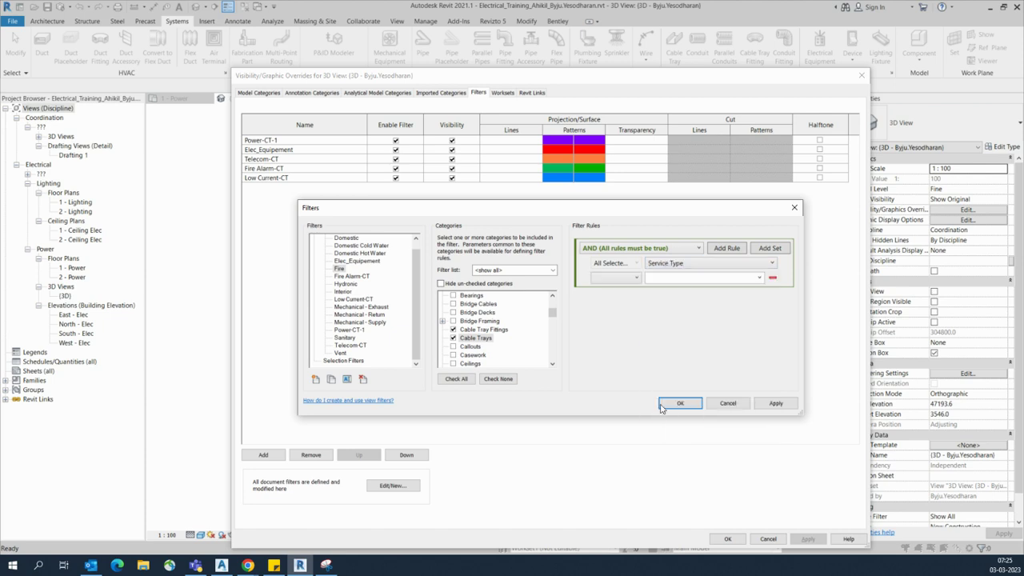
left_click(635, 278)
left_click(601, 289)
left_click(680, 403)
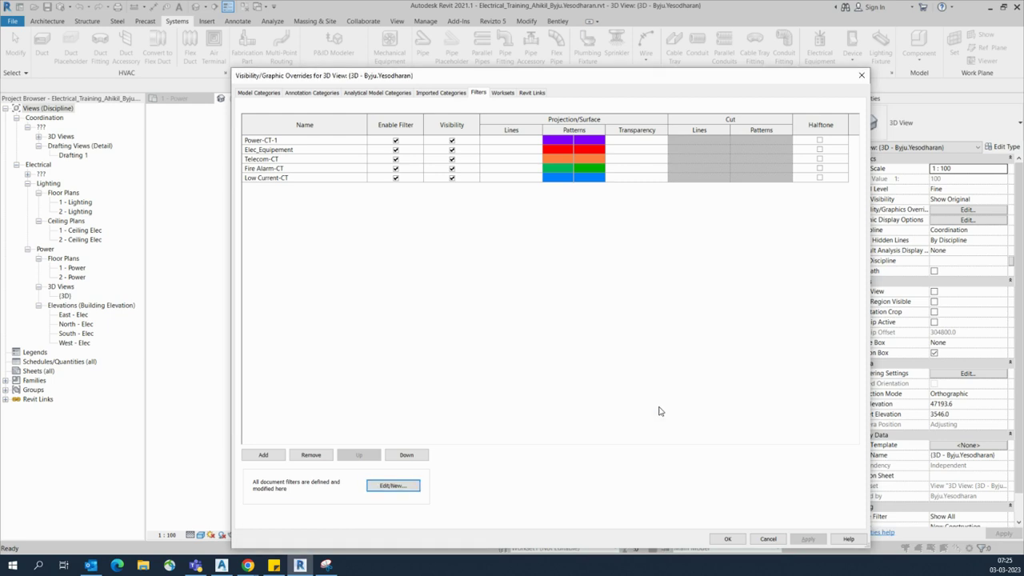
Add the Fire filter to the 3D view's filters
left_click(268, 458)
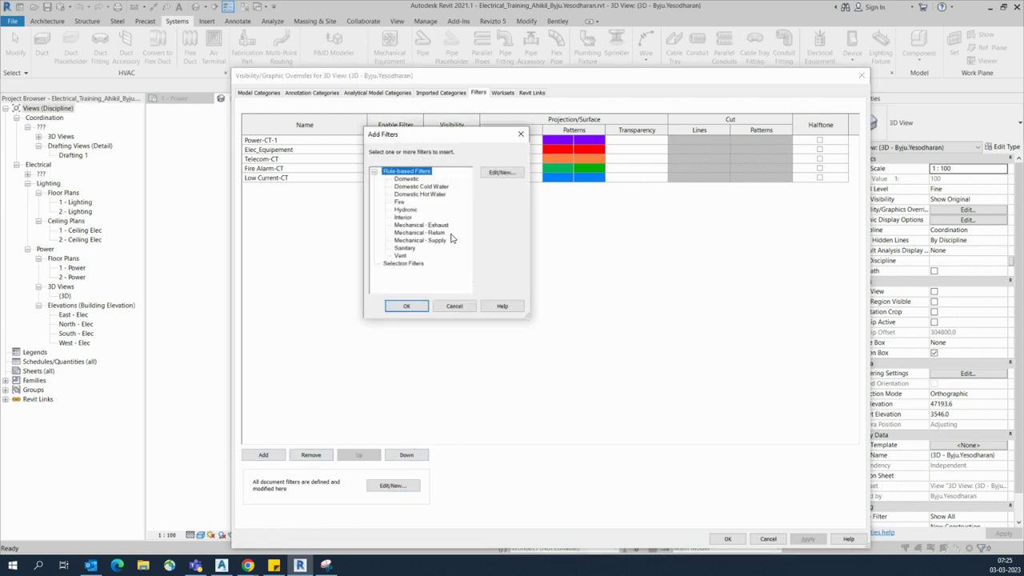
left_click(398, 202)
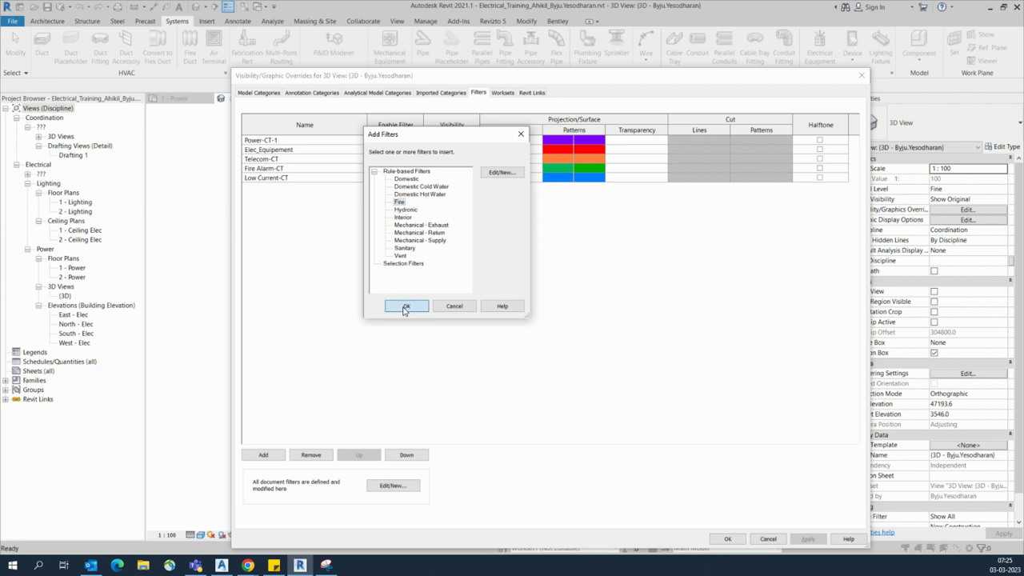
left_click(405, 308)
left_click(570, 151)
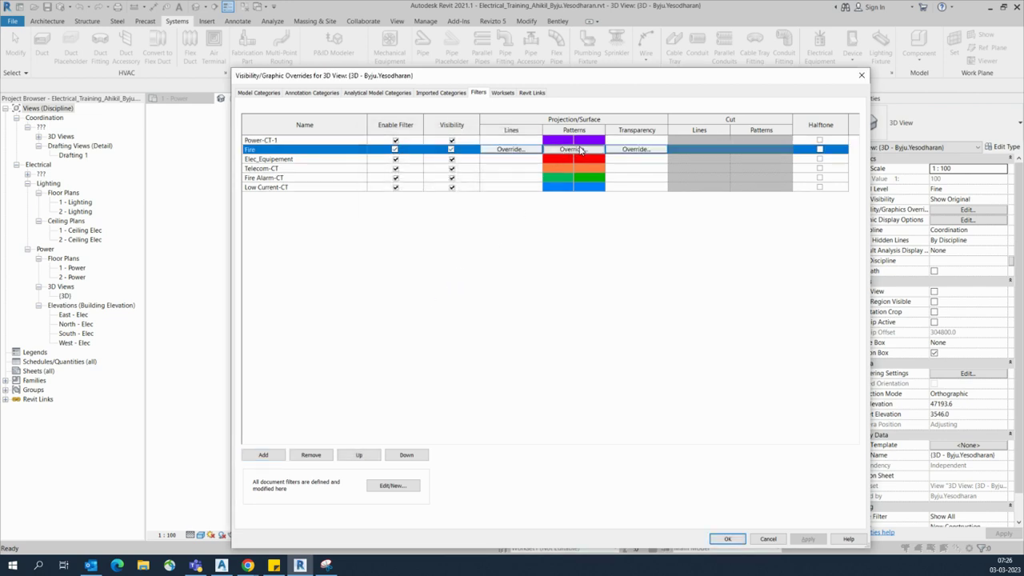
left_click(573, 150)
Give the Fire filter a blue solid-fill foreground pattern
left_click(550, 294)
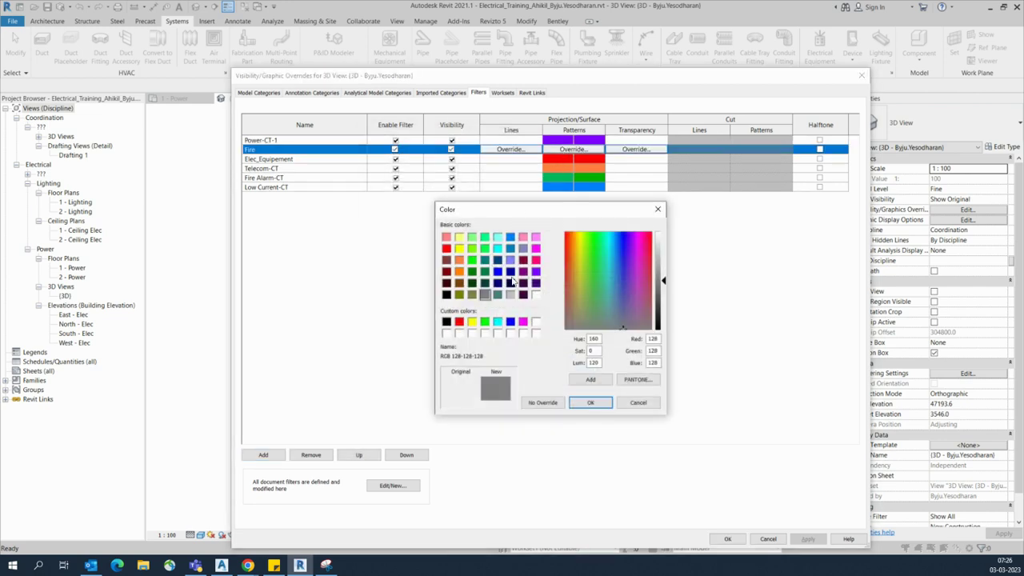
left_click(496, 273)
left_click(589, 403)
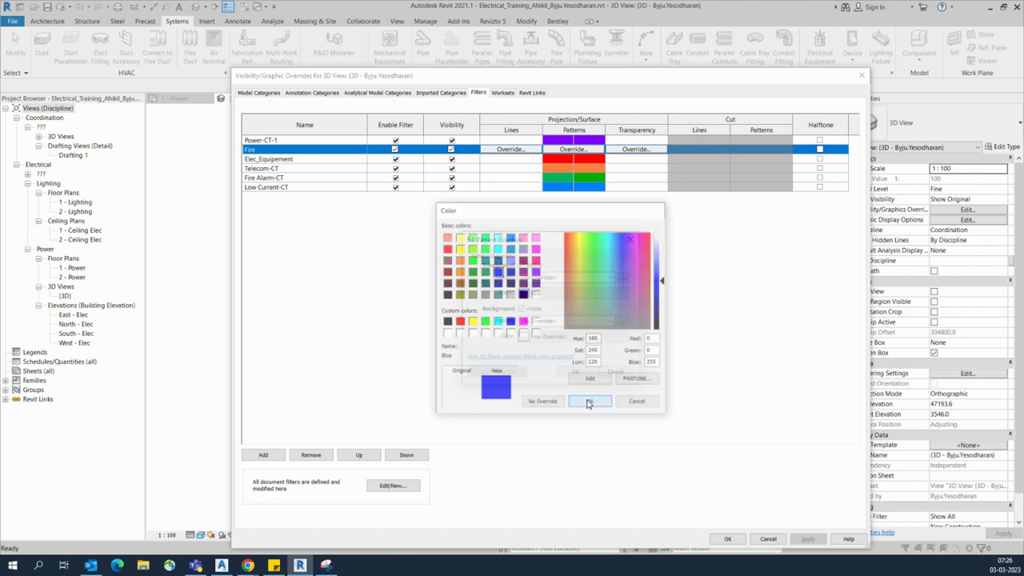
left_click(552, 278)
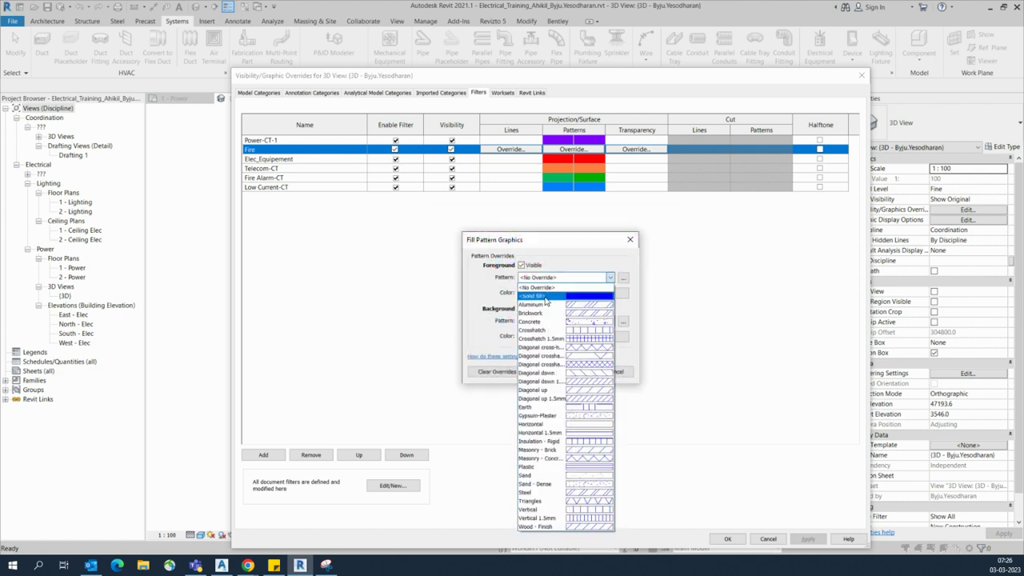
left_click(544, 307)
Give the Fire filter a blue solid-fill background pattern and apply the overrides
left_click(547, 322)
left_click(543, 340)
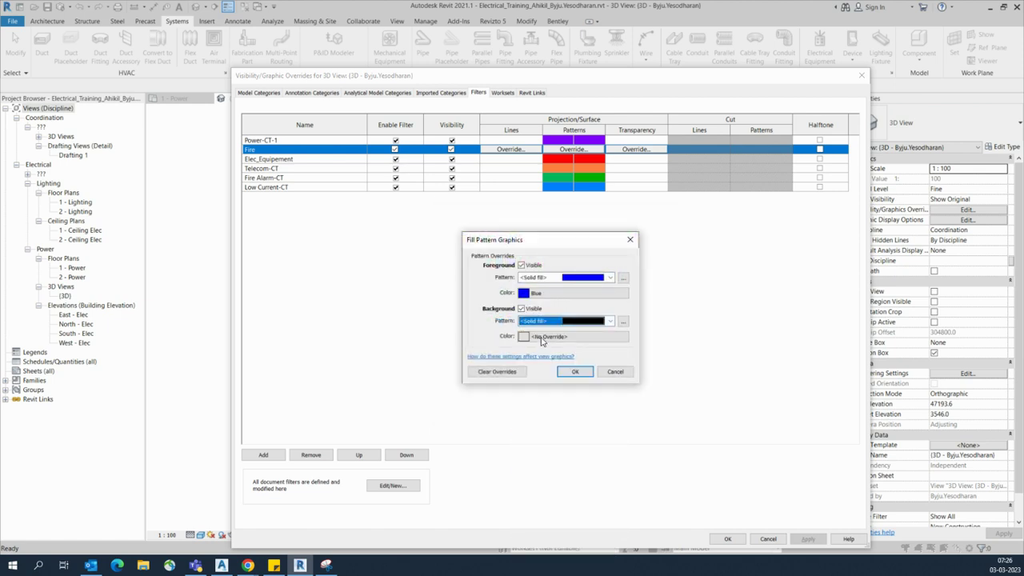
left_click(543, 337)
left_click(496, 273)
left_click(590, 402)
left_click(573, 373)
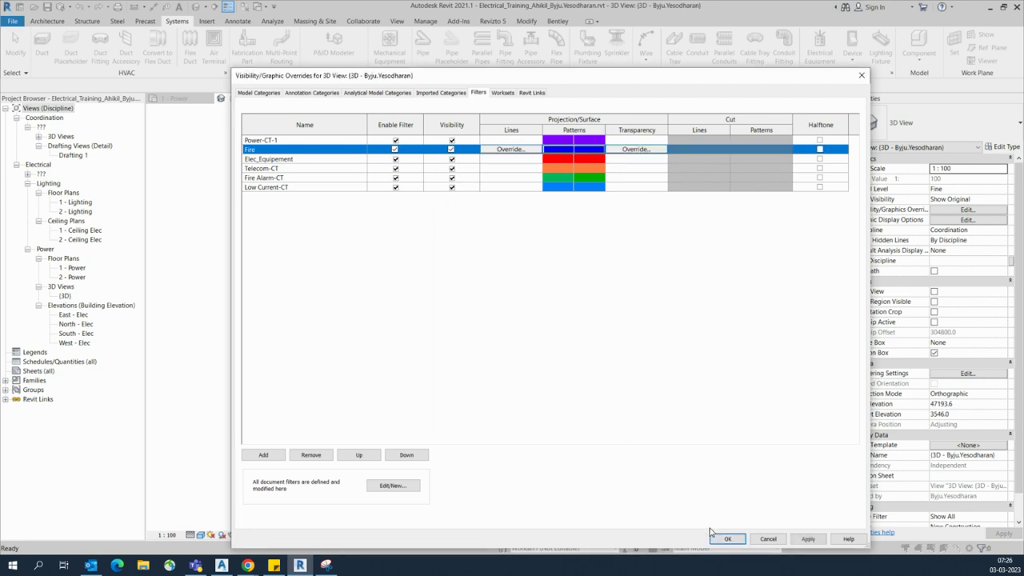
left_click(726, 538)
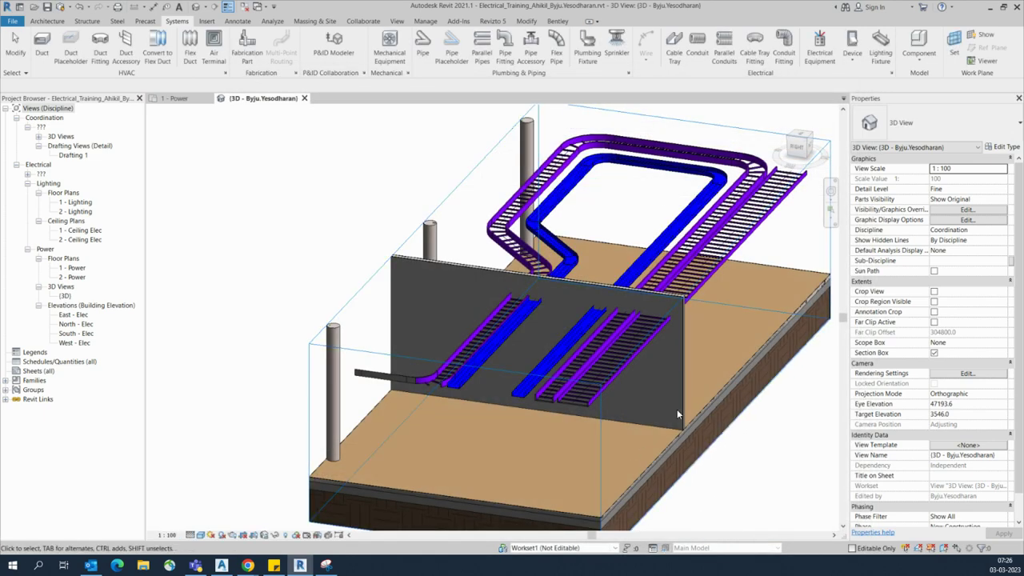
Select the section box, orbit to a front view of the trays, then switch to the 1 - Power plan
scroll(475, 387, "up", 3)
scroll(475, 387, "down", 4)
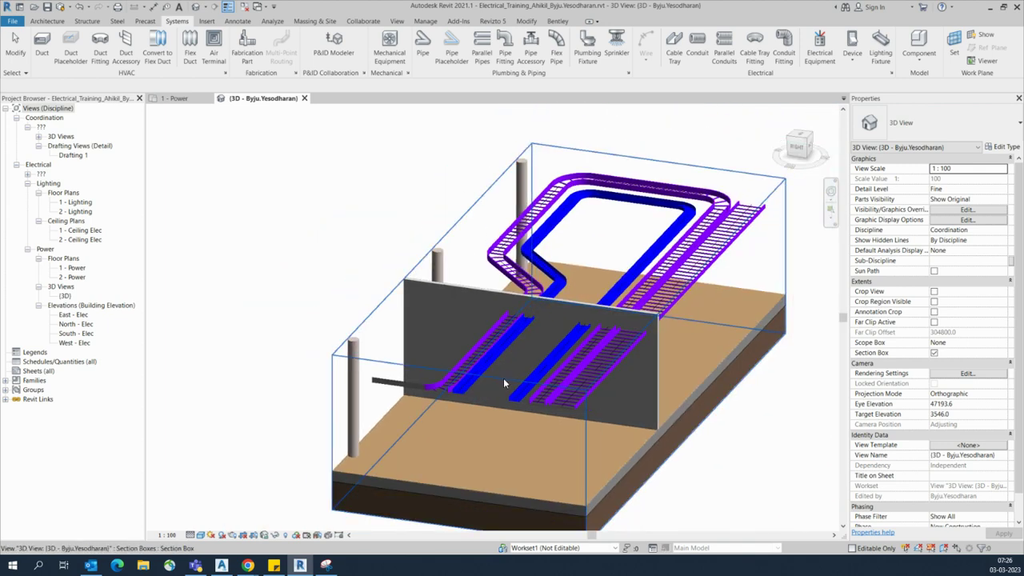
left_click(501, 378)
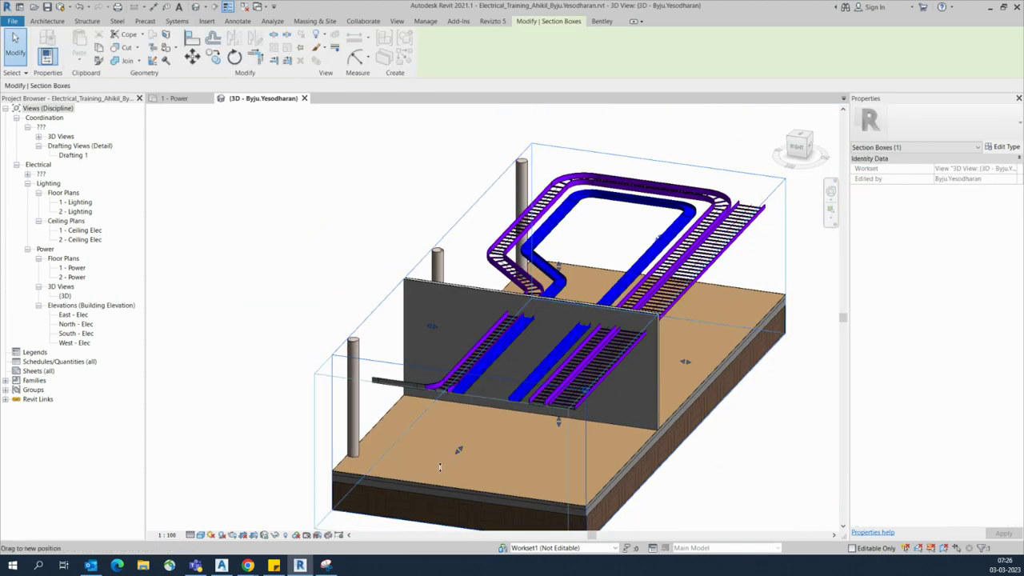
scroll(473, 390, "up", 3)
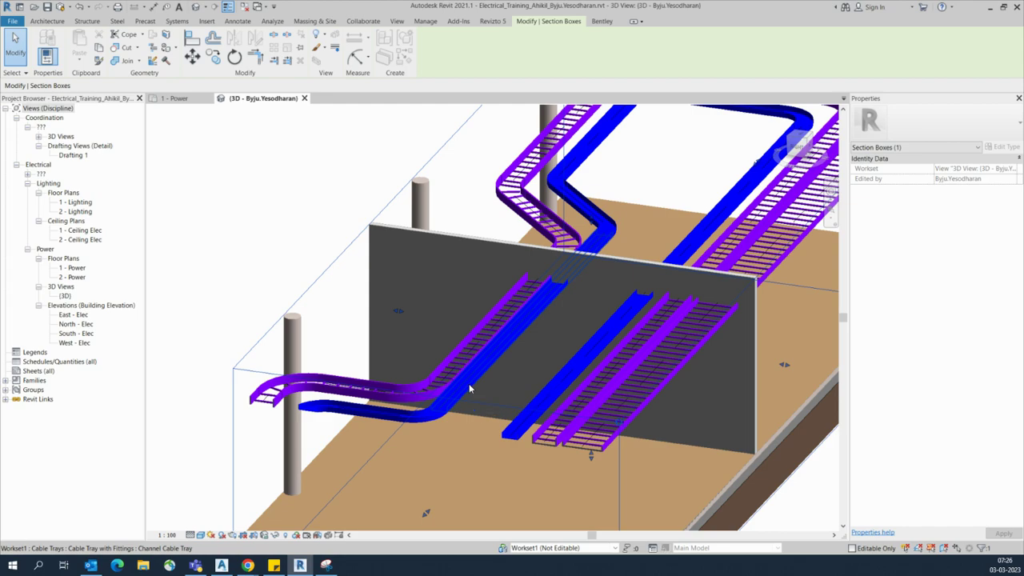
scroll(473, 390, "down", 4)
middle_click_drag(475, 389, 204, 155, "shift")
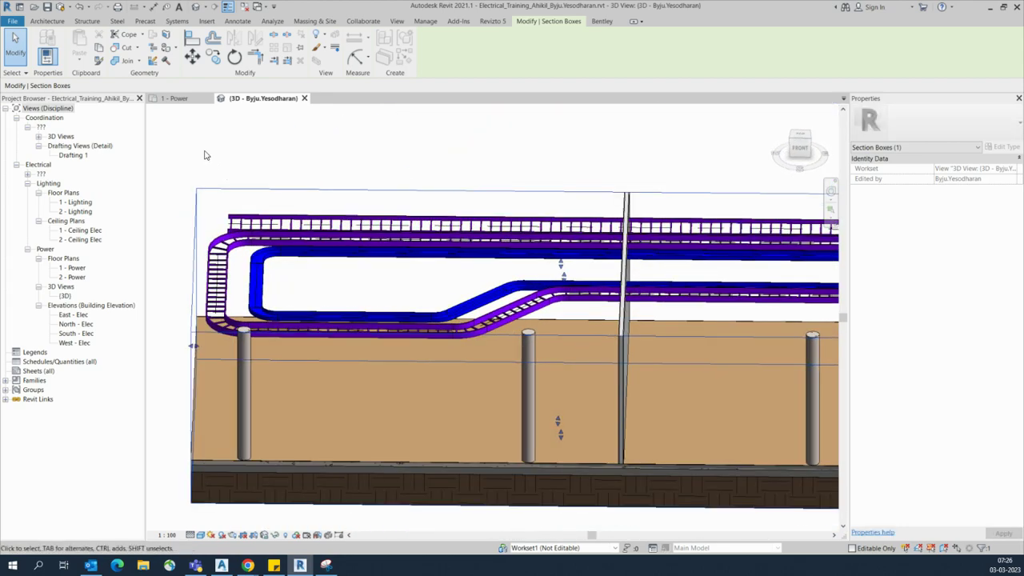
left_click(176, 97)
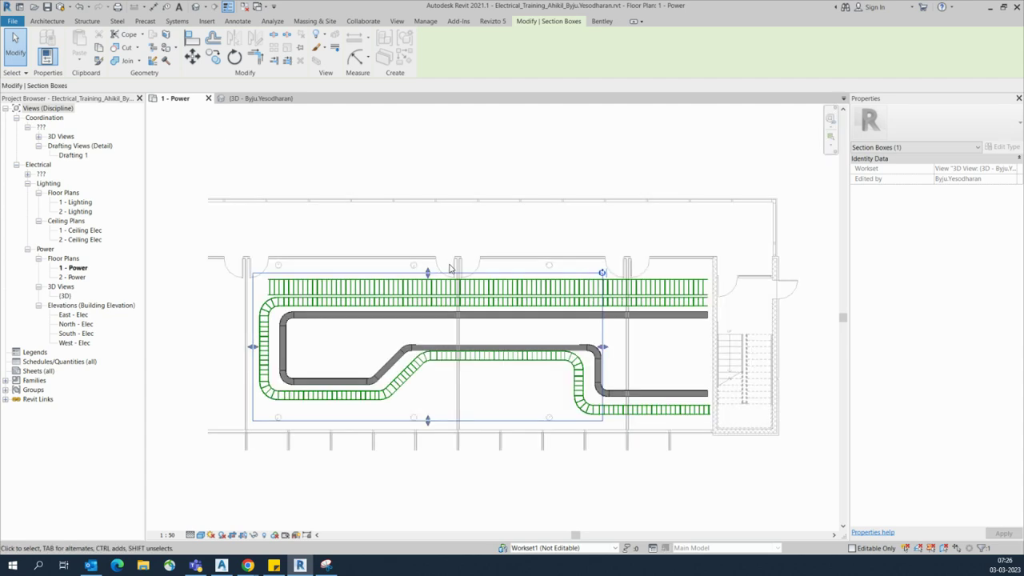
Select the whole chain of inner grey trays and fittings in the plan
scroll(361, 355, "up", 1)
left_click(361, 355)
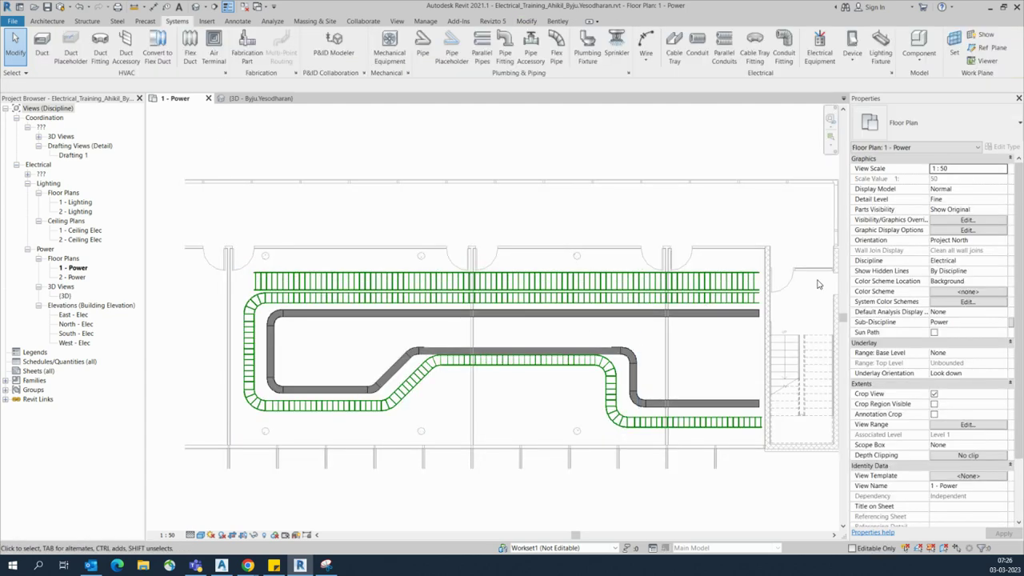
scroll(452, 355, "up", 1)
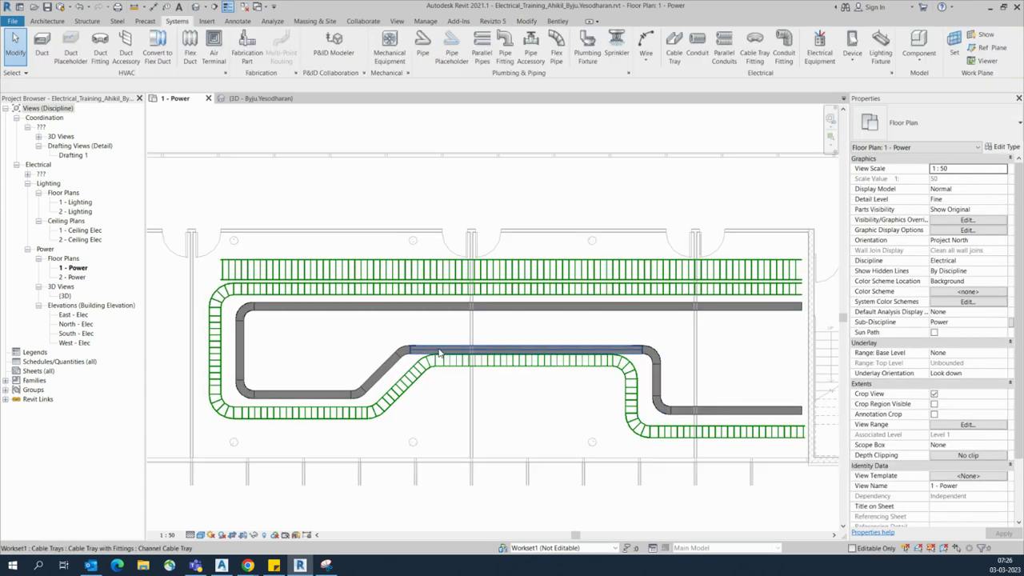
left_click(439, 352)
key("Tab")
left_click(439, 352)
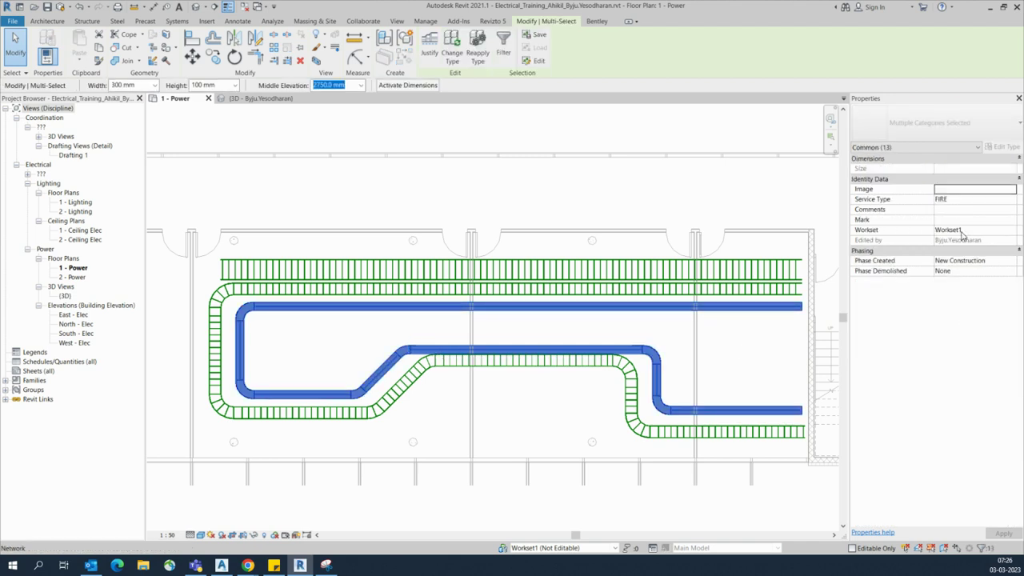
Set the selected trays' Service Type to FIRE
left_click(1000, 200)
left_click(1013, 200)
left_click(988, 209)
left_click(1013, 200)
left_click(962, 198)
type("fo")
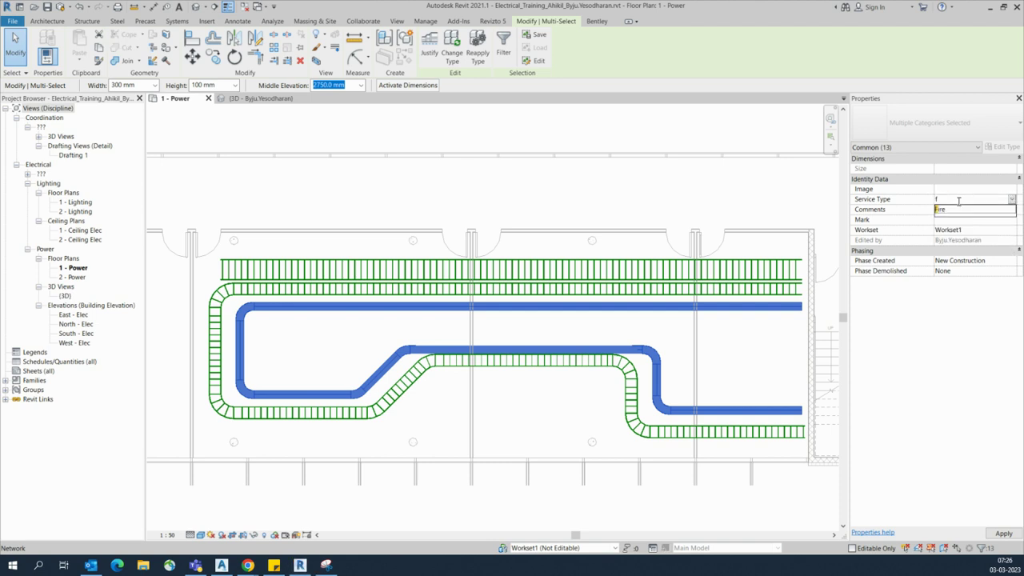
key("BackSpace")
key("BackSpace")
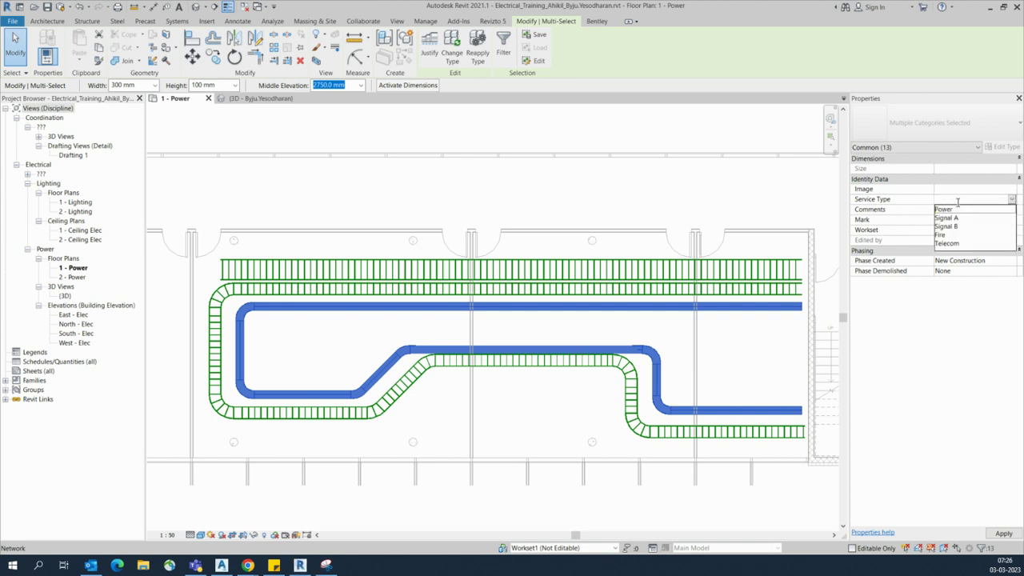
type("Fi")
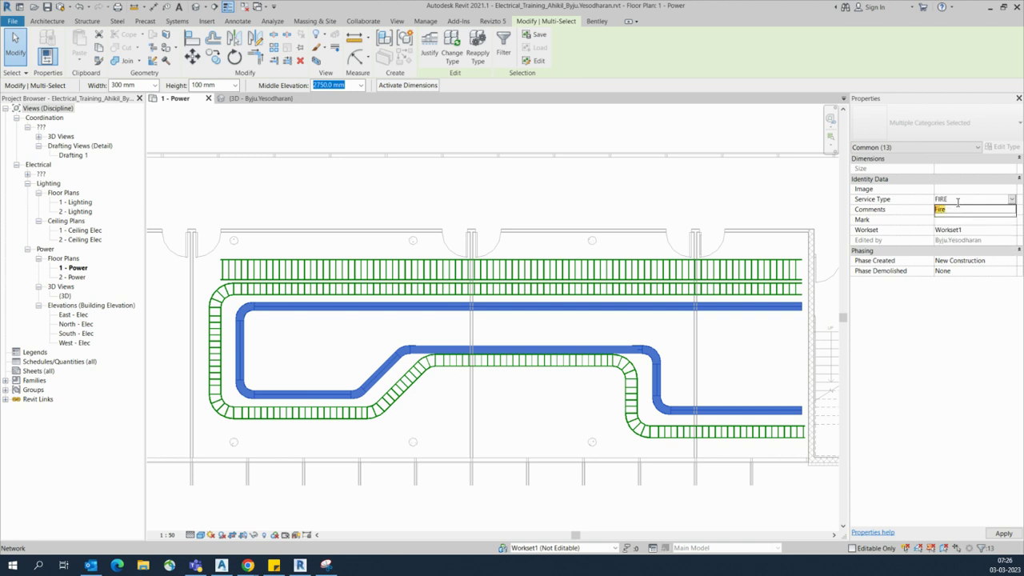
Clear the selection and bring up Visibility/Graphics with VG
left_click(493, 200)
key("v")
key("g")
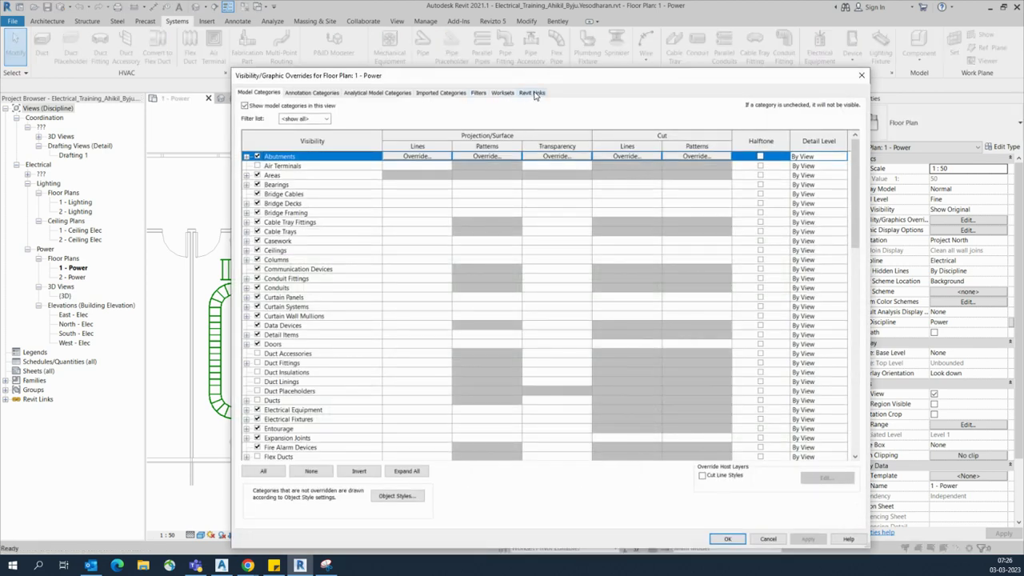
Add the Fire filter to the Power plan's filters
left_click(480, 92)
left_click(278, 458)
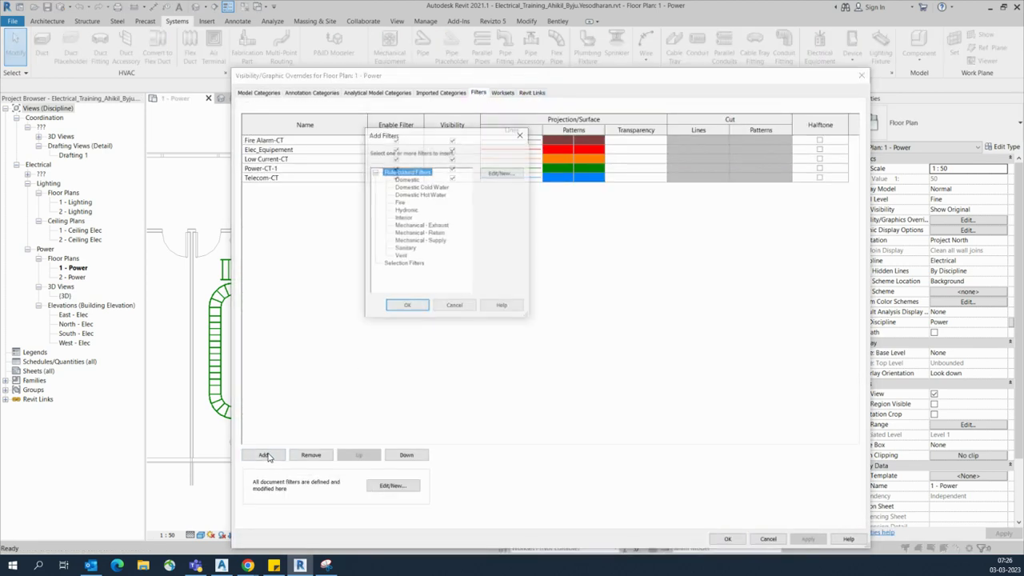
left_click(399, 203)
left_click(407, 306)
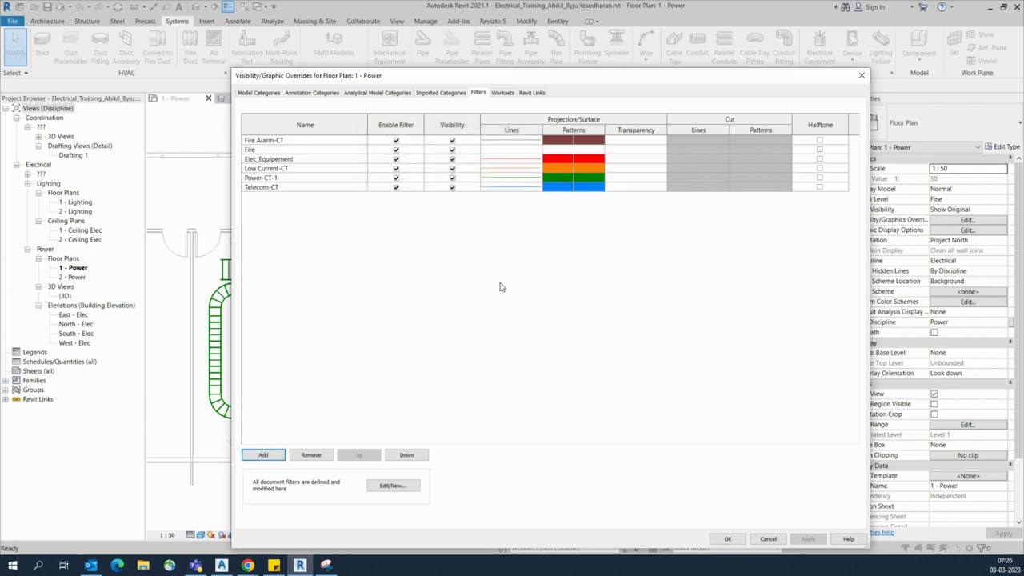
left_click(520, 151)
Set the Fire filter's line colour to blue
left_click(520, 151)
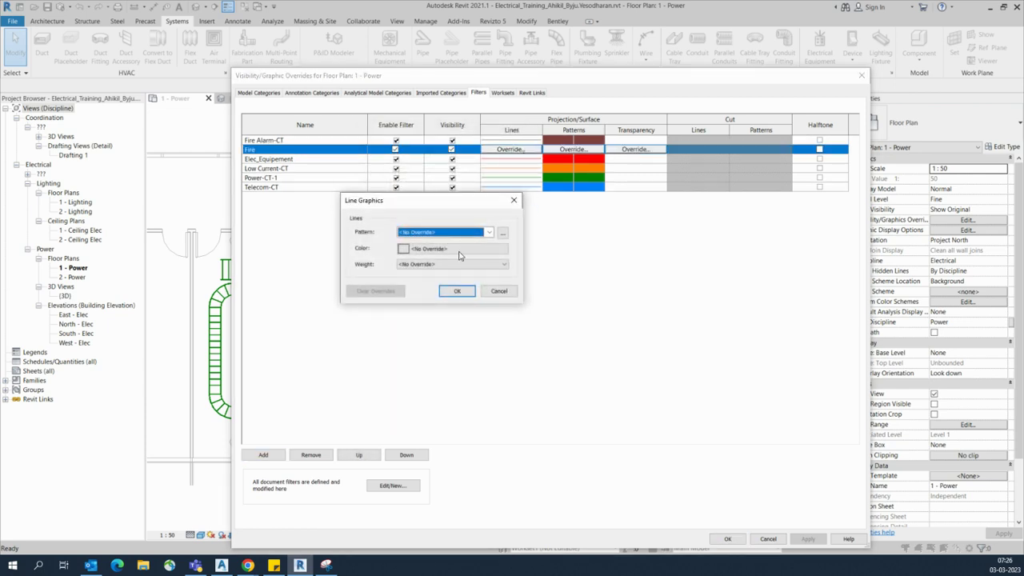
left_click(457, 249)
left_click(391, 262)
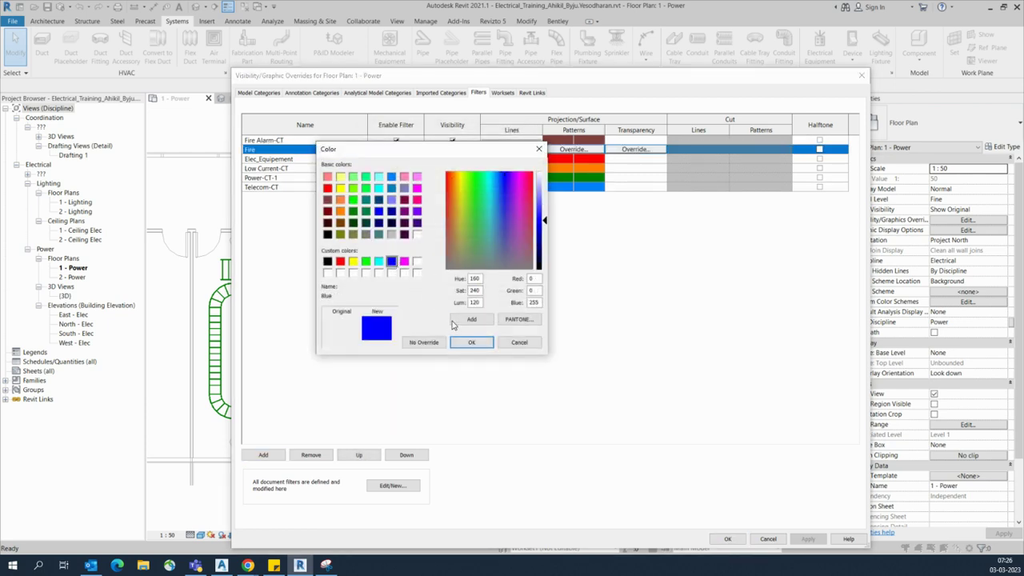
left_click(471, 343)
left_click(453, 291)
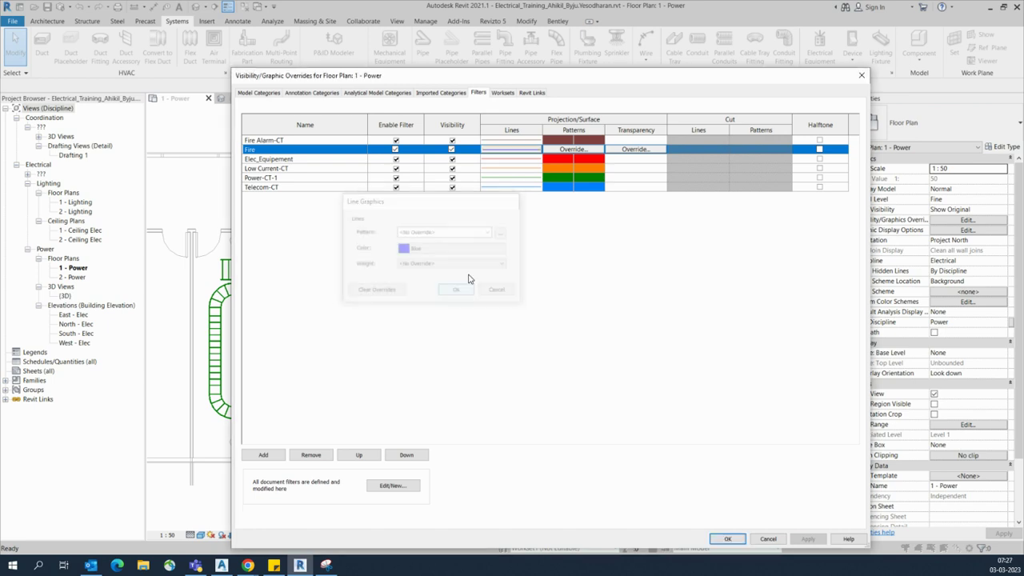
Give the Fire filter a blue solid-fill foreground pattern
left_click(575, 149)
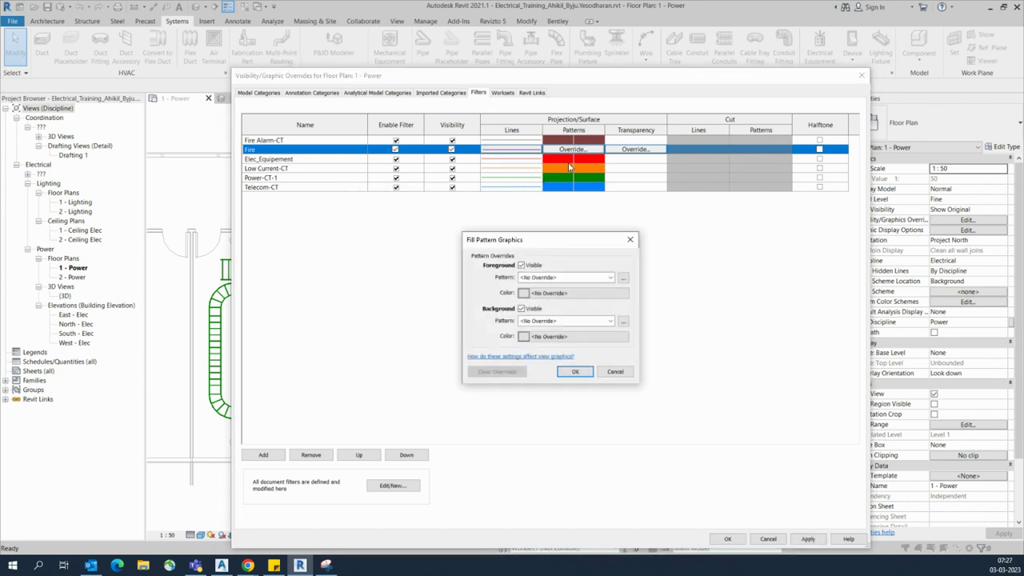
left_click(553, 278)
left_click(547, 296)
left_click(547, 294)
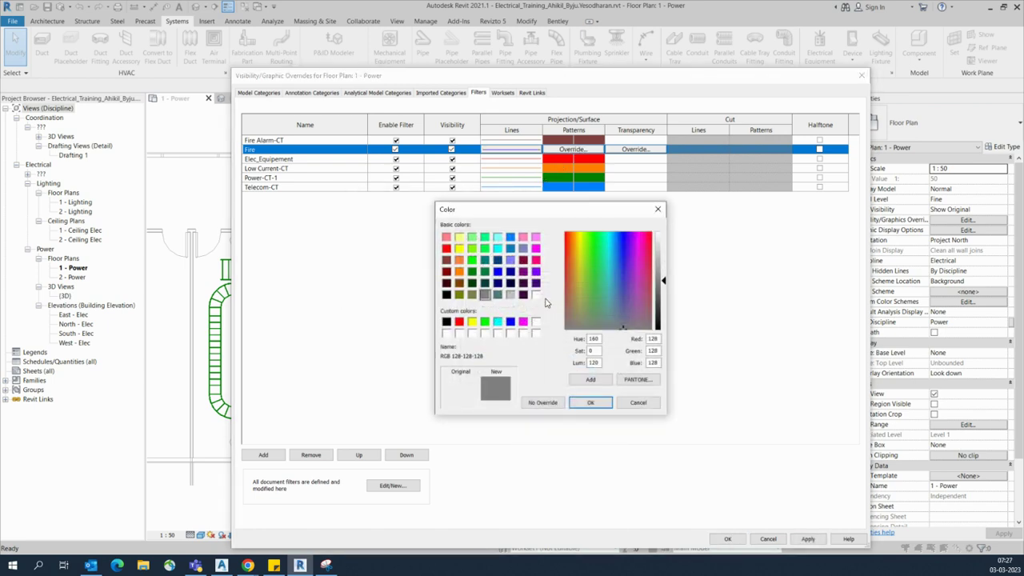
left_click(497, 273)
left_click(589, 403)
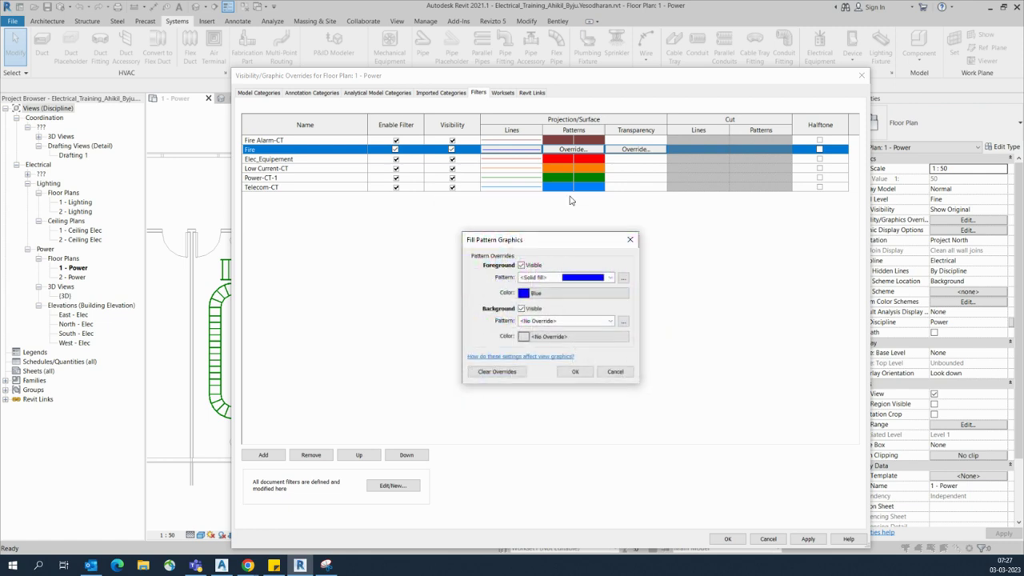
Give the Fire filter a blue solid-fill background pattern and apply the overrides
left_click(559, 337)
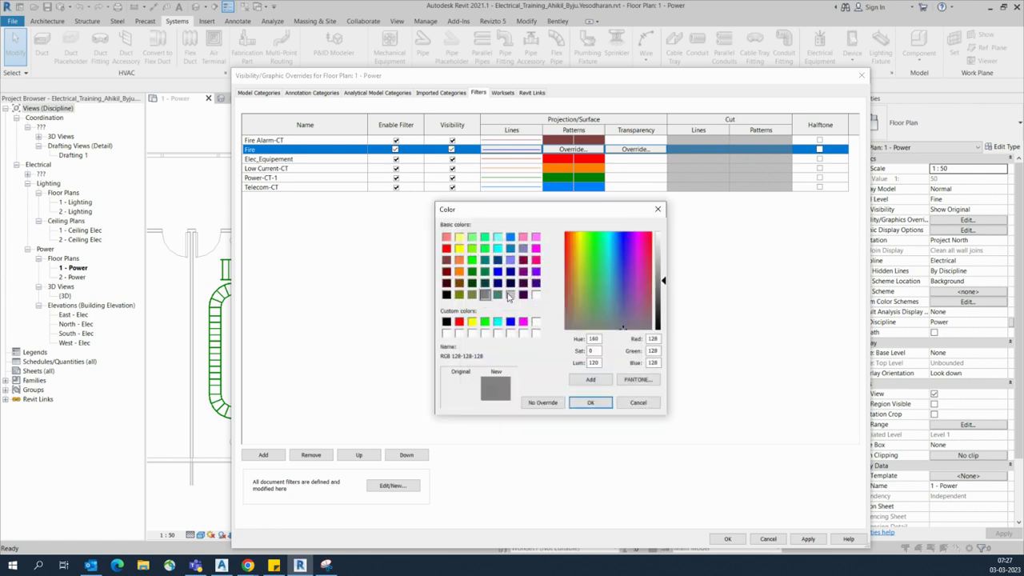
left_click(510, 322)
left_click(590, 402)
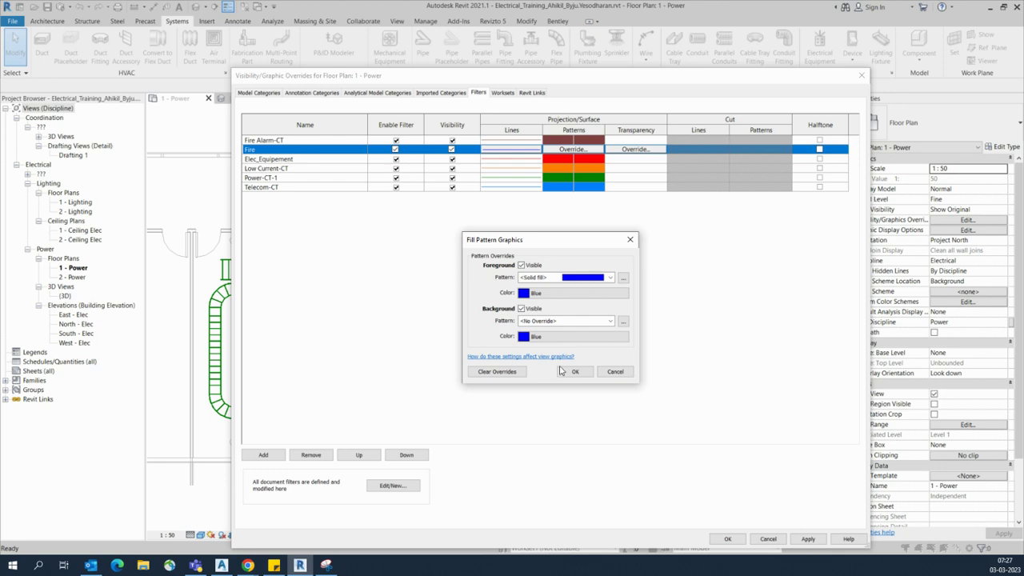
left_click(564, 321)
left_click(547, 339)
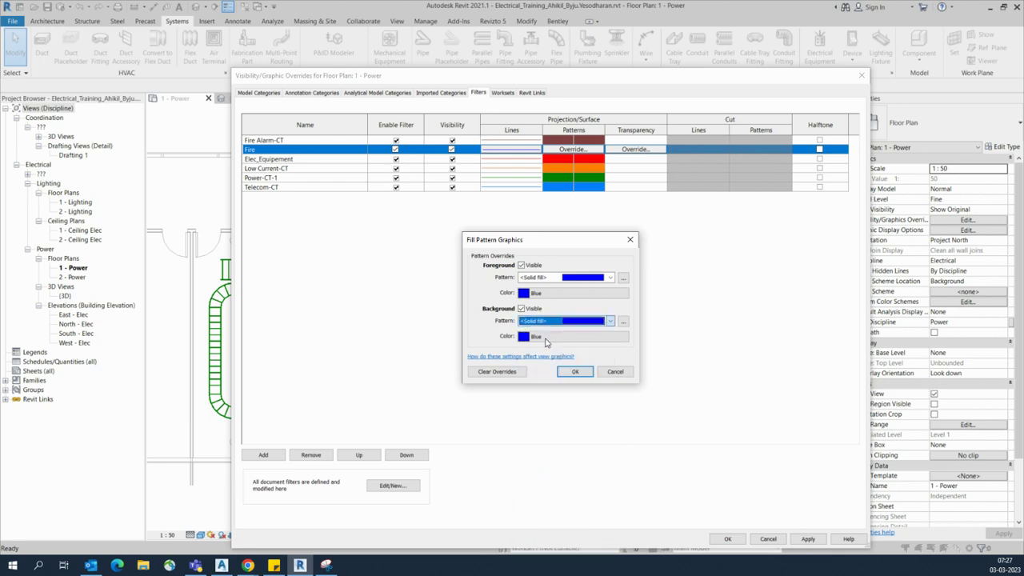
left_click(573, 373)
left_click(728, 539)
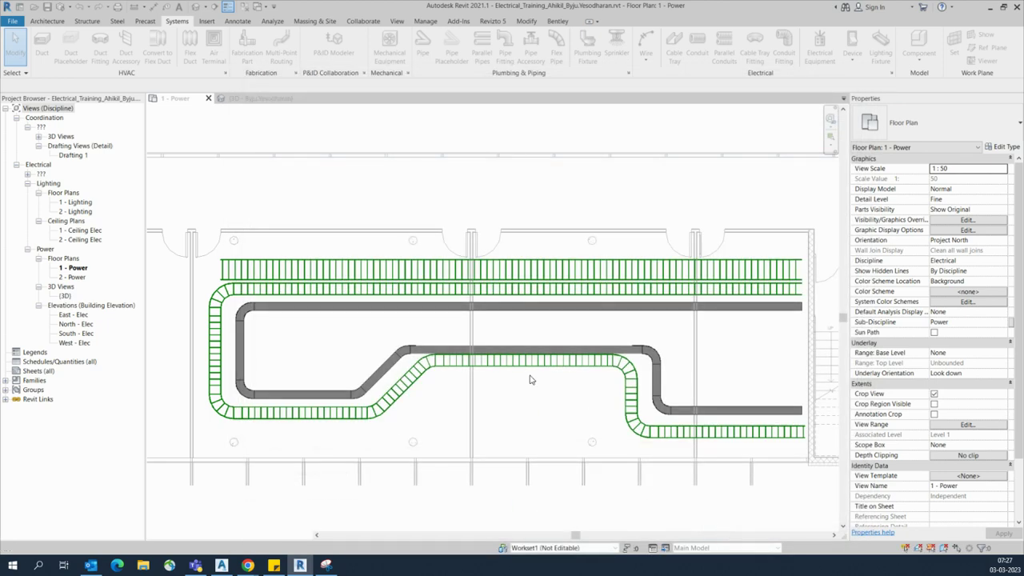
Start a new tray matching the top tray via Create Similar
middle_click_drag(484, 383, 537, 368)
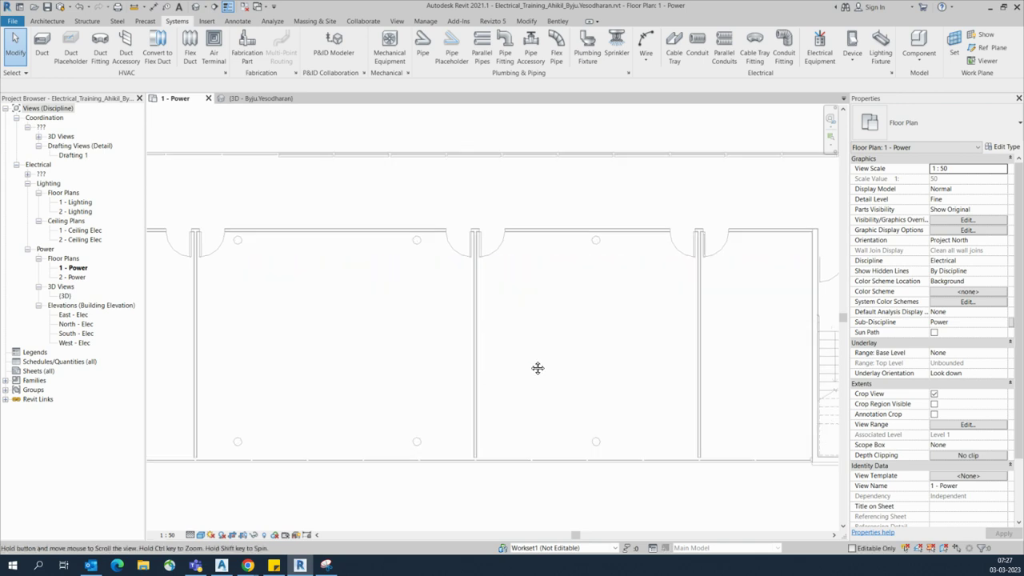
left_click(369, 248)
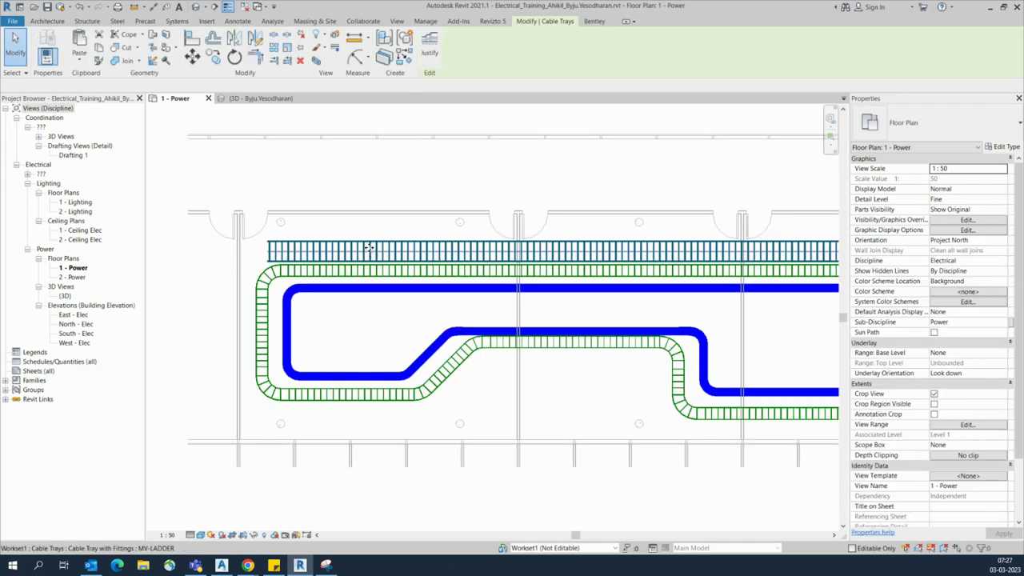
scroll(372, 252, "down", 2)
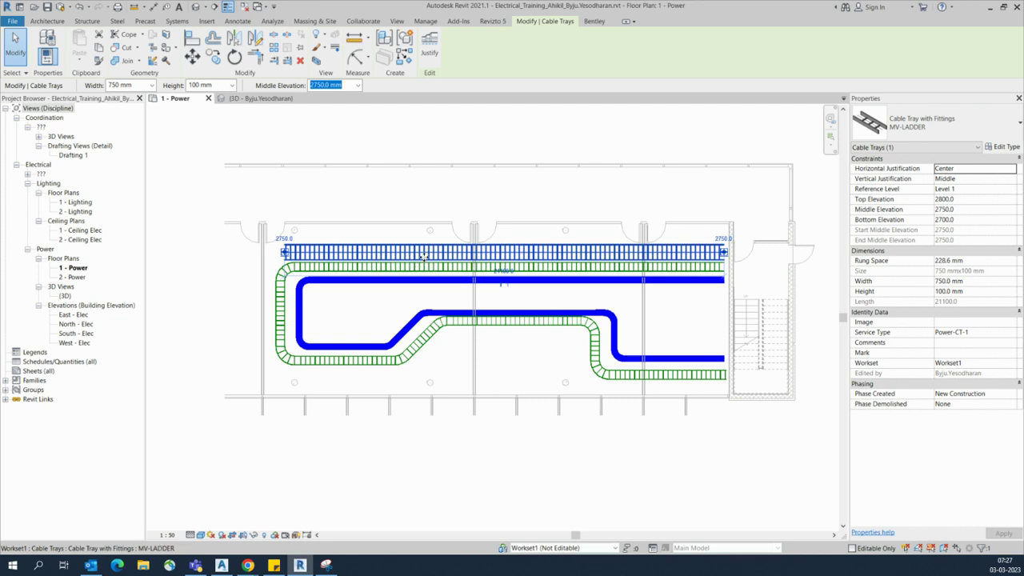
scroll(422, 255, "up", 1)
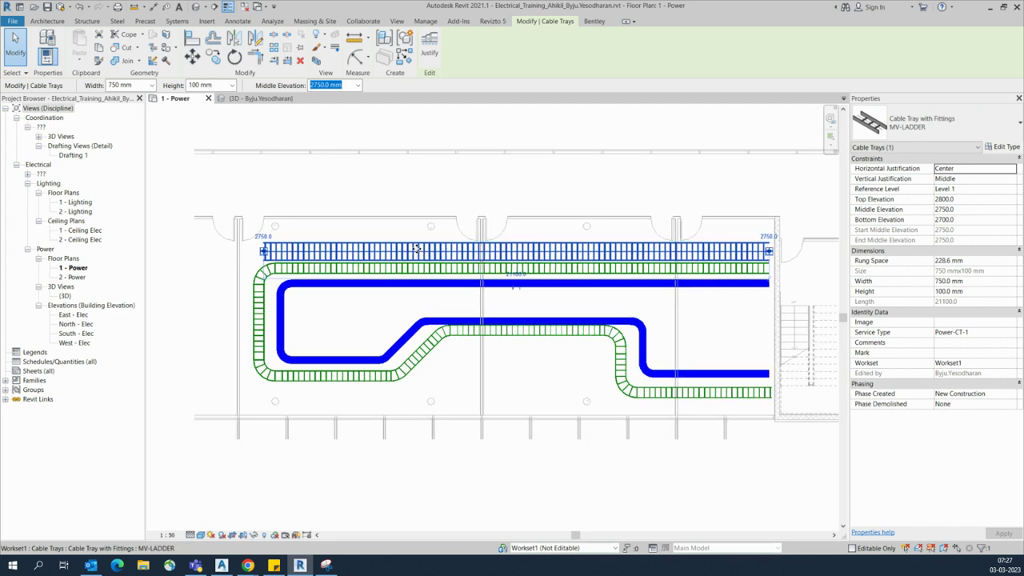
right_click(416, 249)
left_click(454, 318)
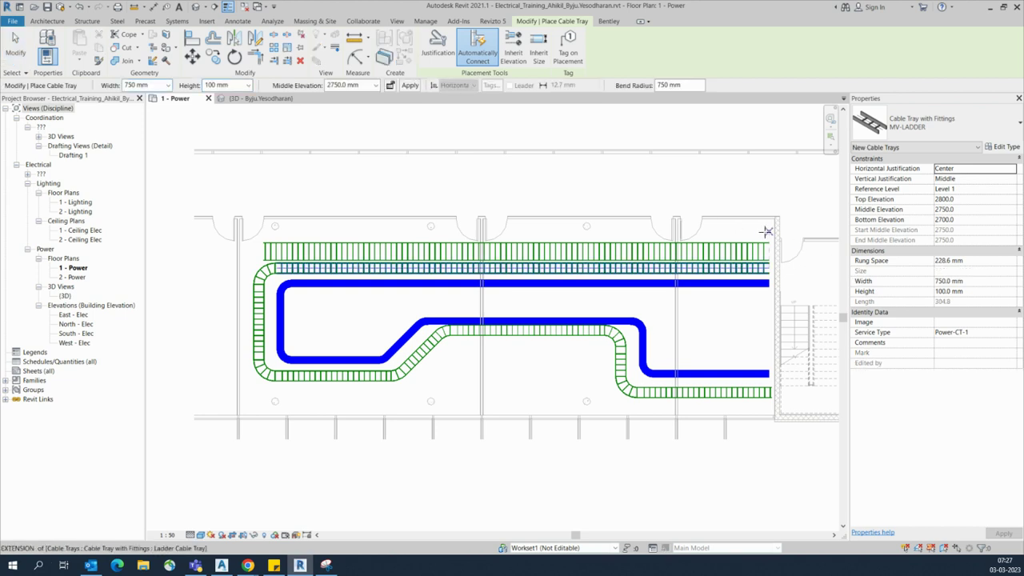
Draw a tray run above the top tray from the right, dropping down toward it
left_click(762, 188)
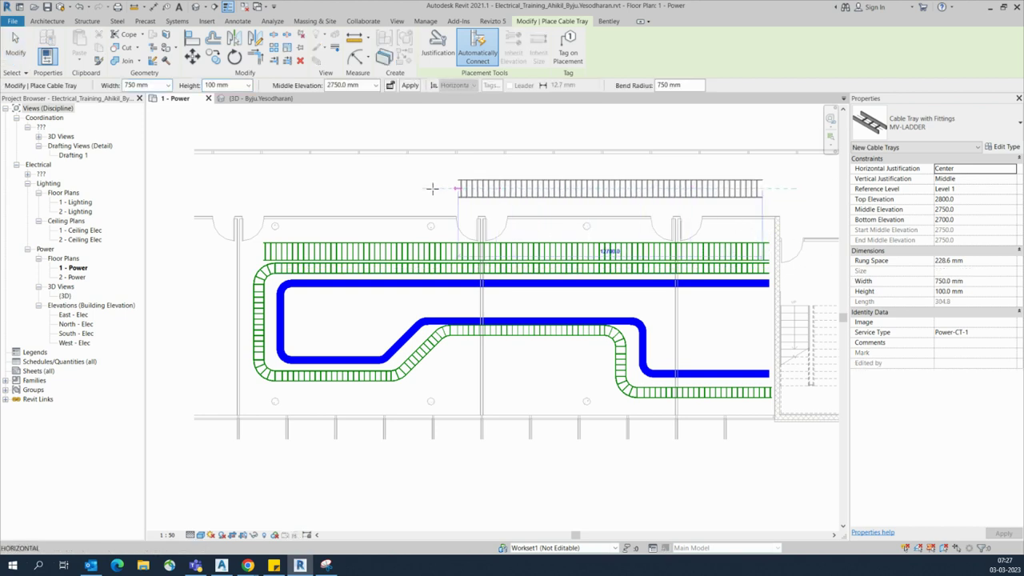
left_click(366, 189)
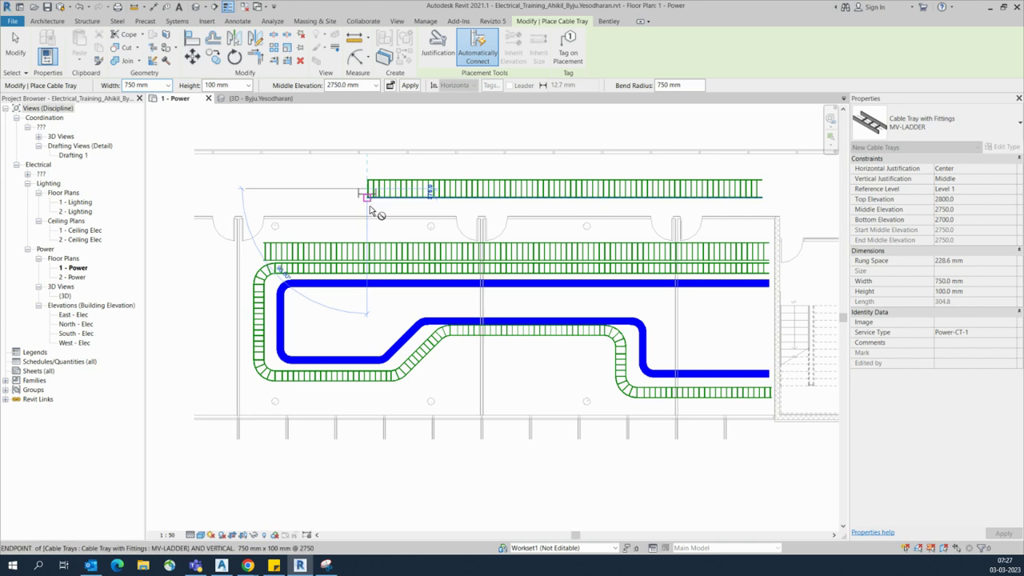
scroll(368, 234, "up", 2)
scroll(368, 234, "up", 1)
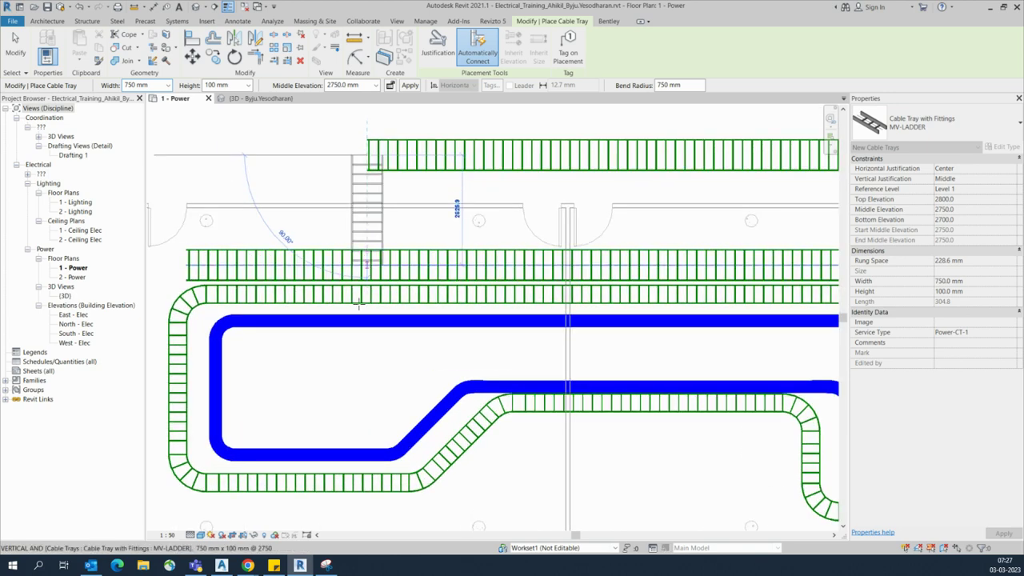
left_click(366, 244)
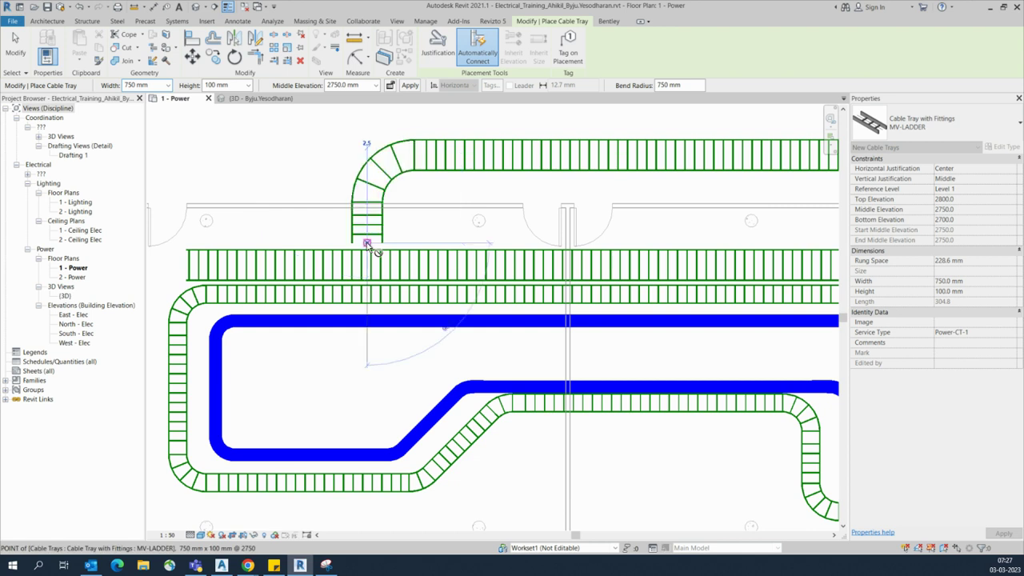
Set Middle Elevation to 3050 mm and draw a crossing piece over the blue run
left_click(375, 86)
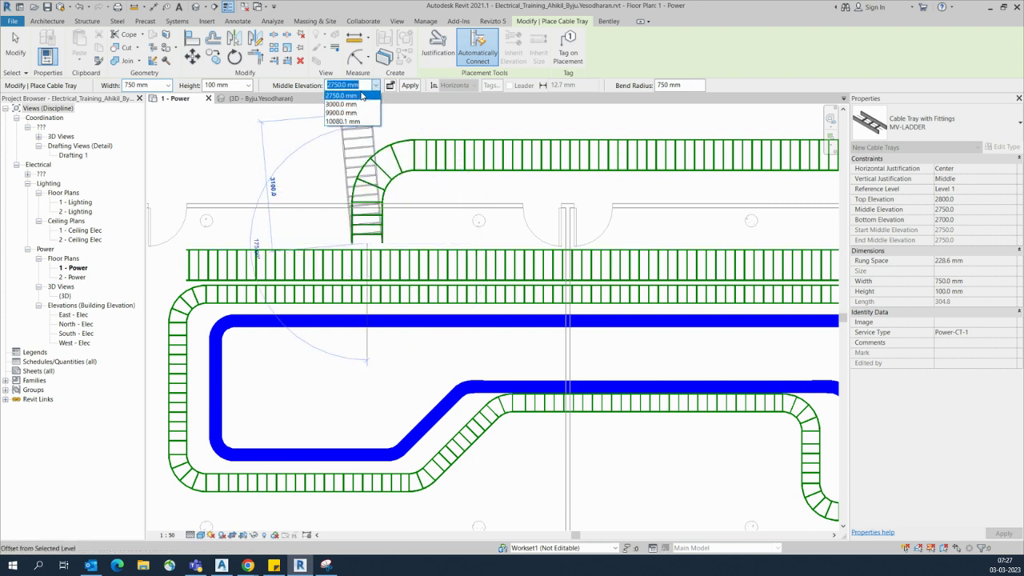
left_click(362, 83)
type("3050")
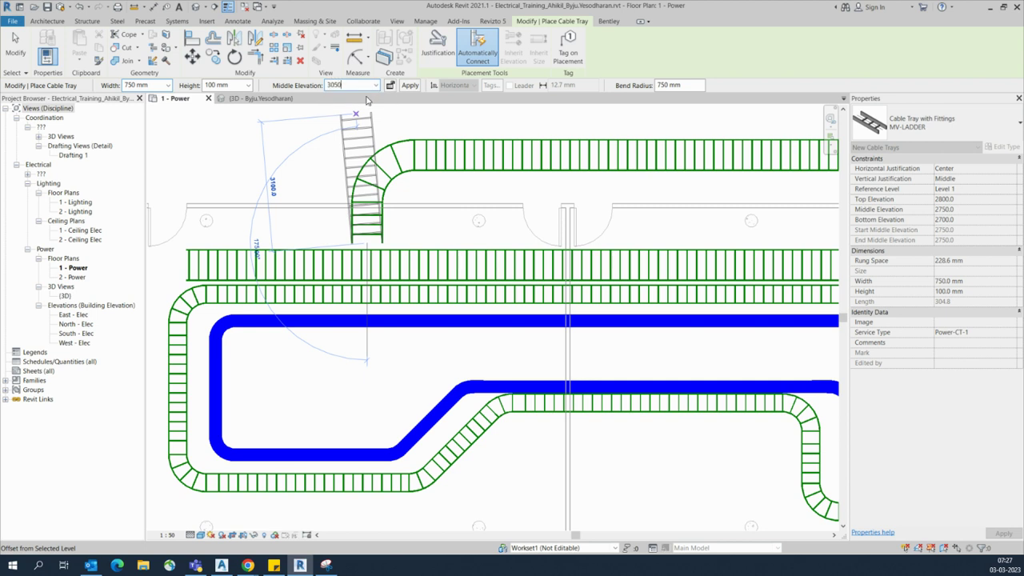
key("Return")
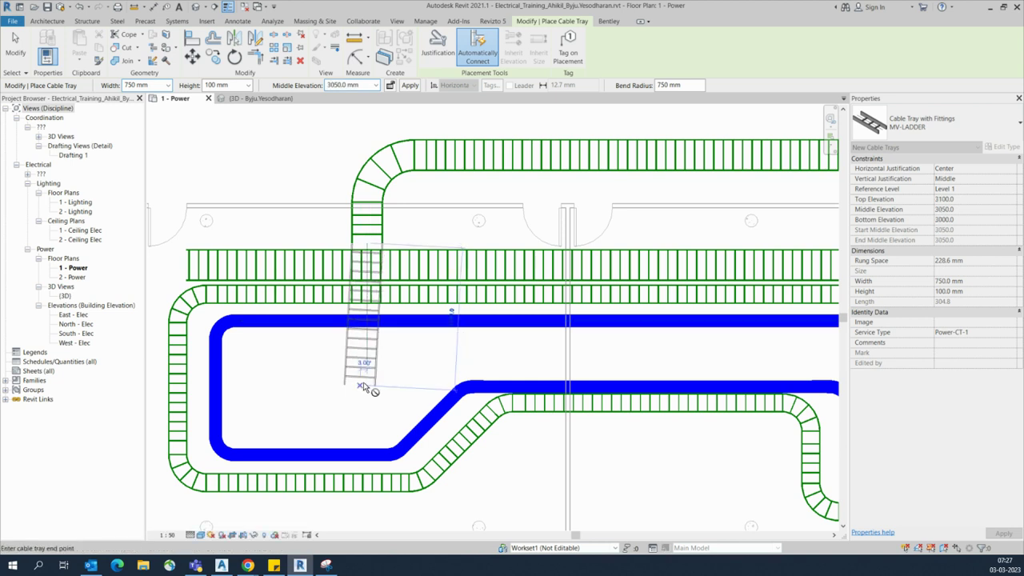
left_click(364, 386)
Finish drawing and delete the trial crossing tray
key("Escape")
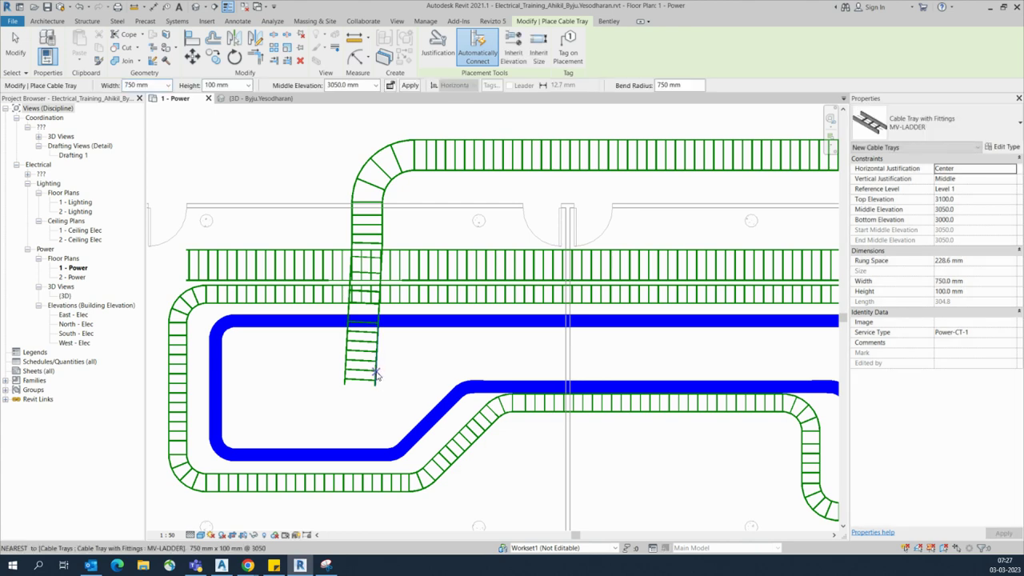
key("Escape")
left_click(377, 375)
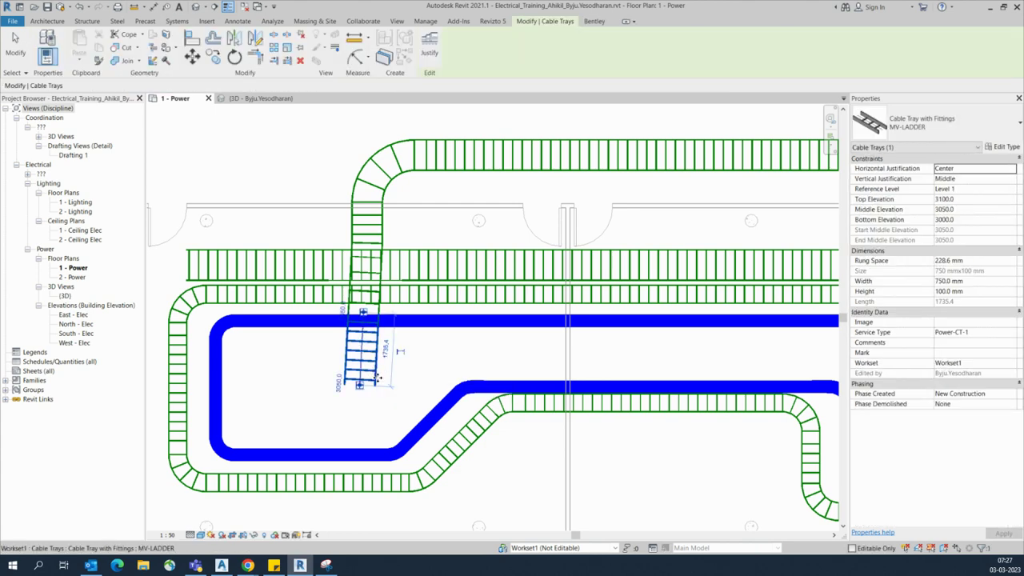
key("Delete")
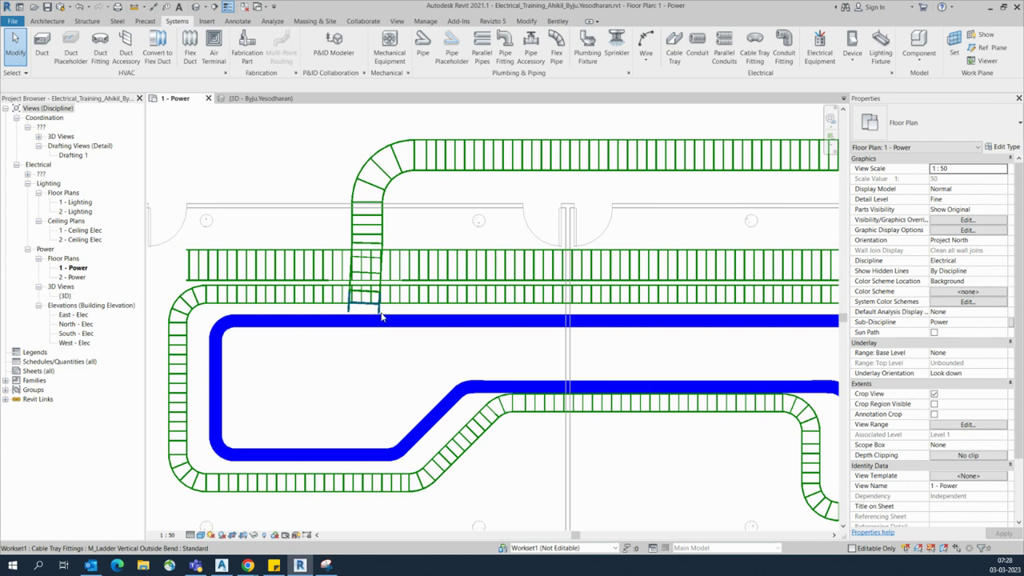
Delete the leftover vertical bend fitting and short tray pieces
left_click(381, 313)
key("Delete")
scroll(337, 230, "up", 1)
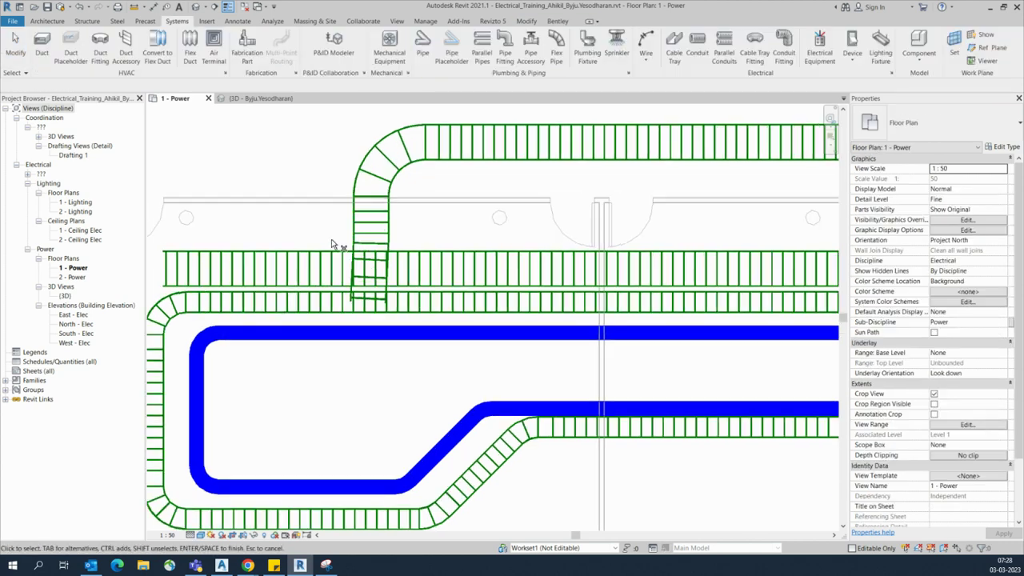
left_click_drag(324, 229, 414, 357)
key("Delete")
left_click(371, 237)
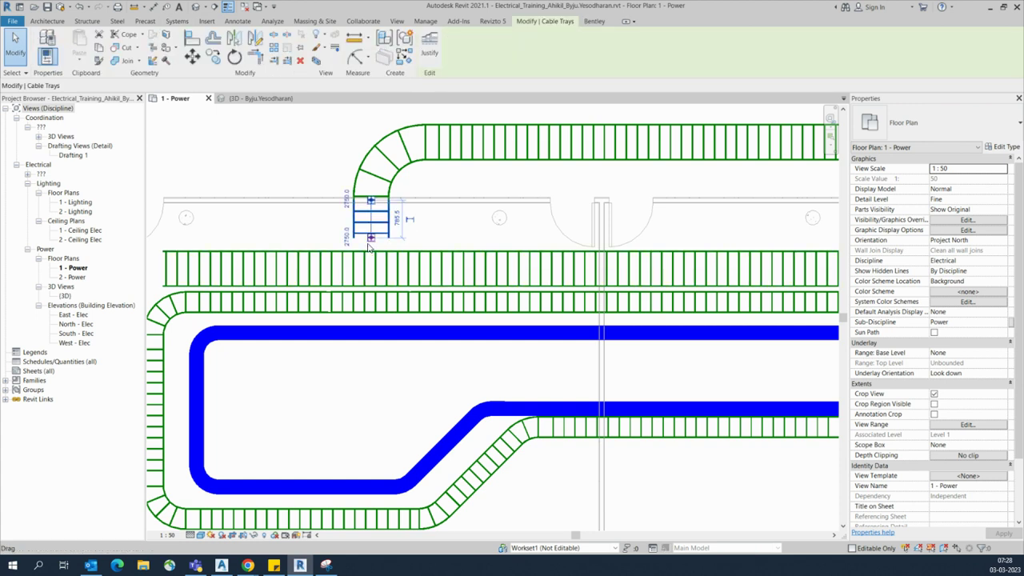
Start drawing a new cable tray from the remaining piece at 3050 mm middle elevation
right_click(371, 238)
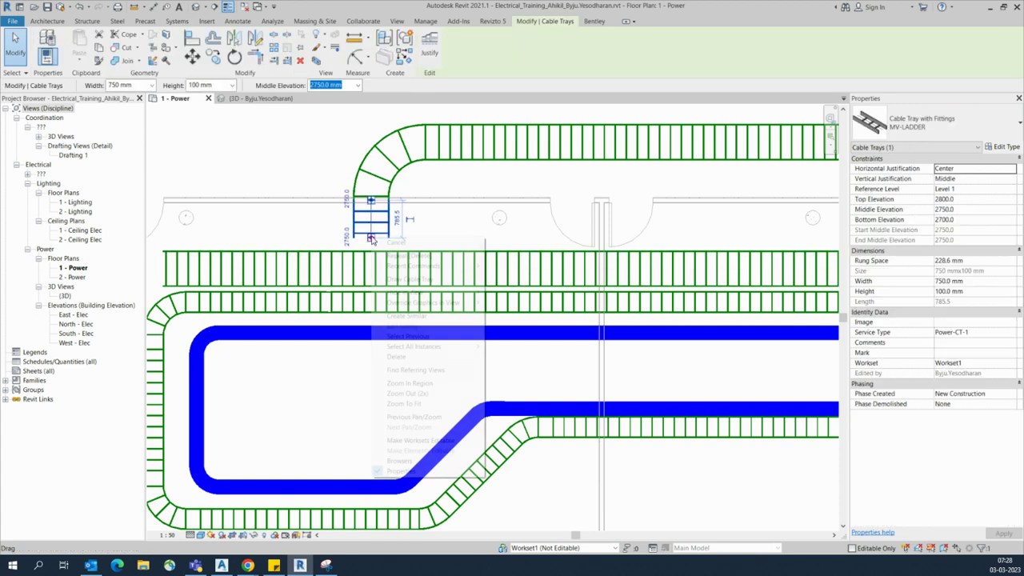
left_click(409, 279)
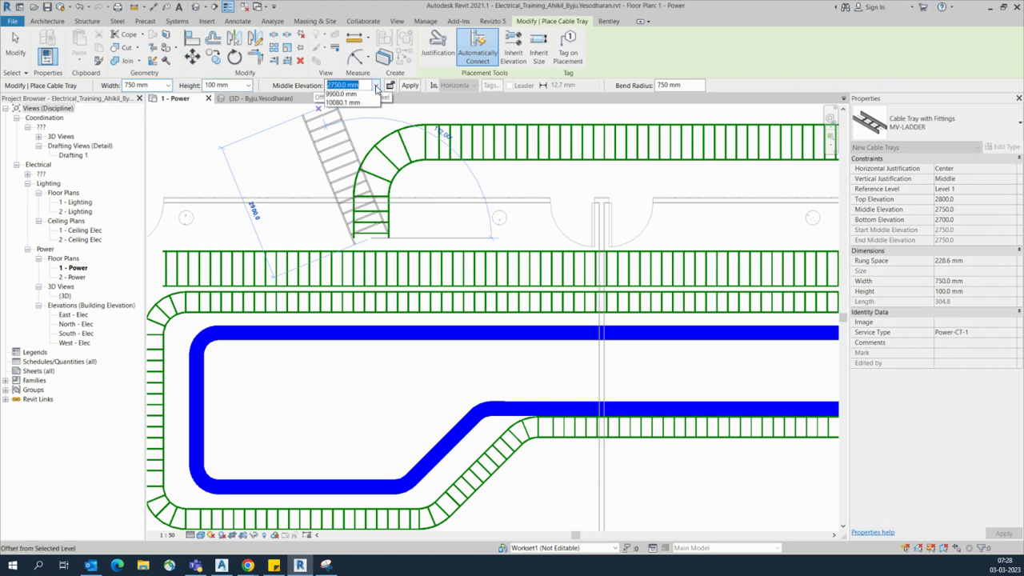
left_click(376, 87)
left_click(351, 113)
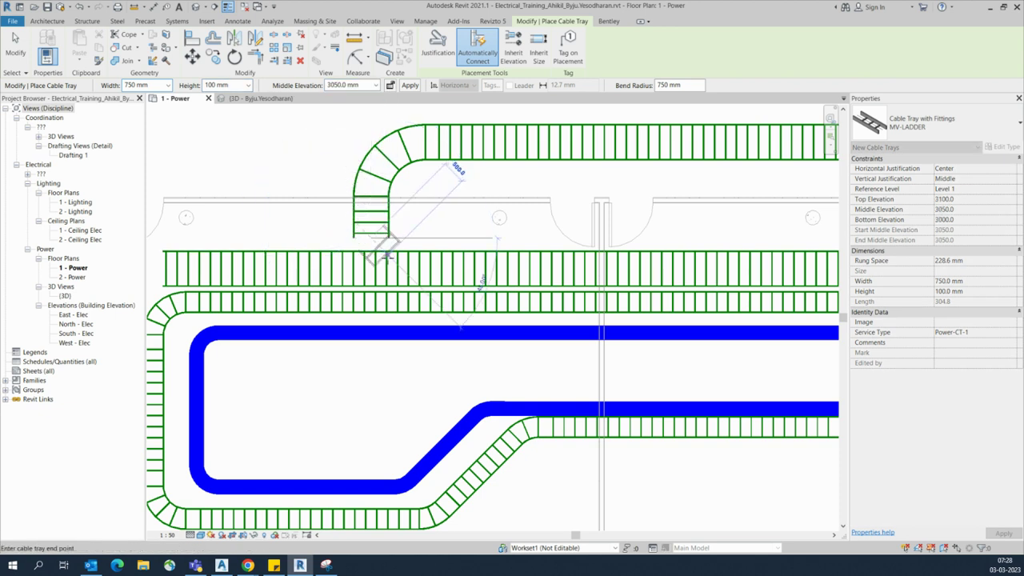
Draw the tray down across the lower runs, then right along the plan's bottom
scroll(371, 389, "down", 2)
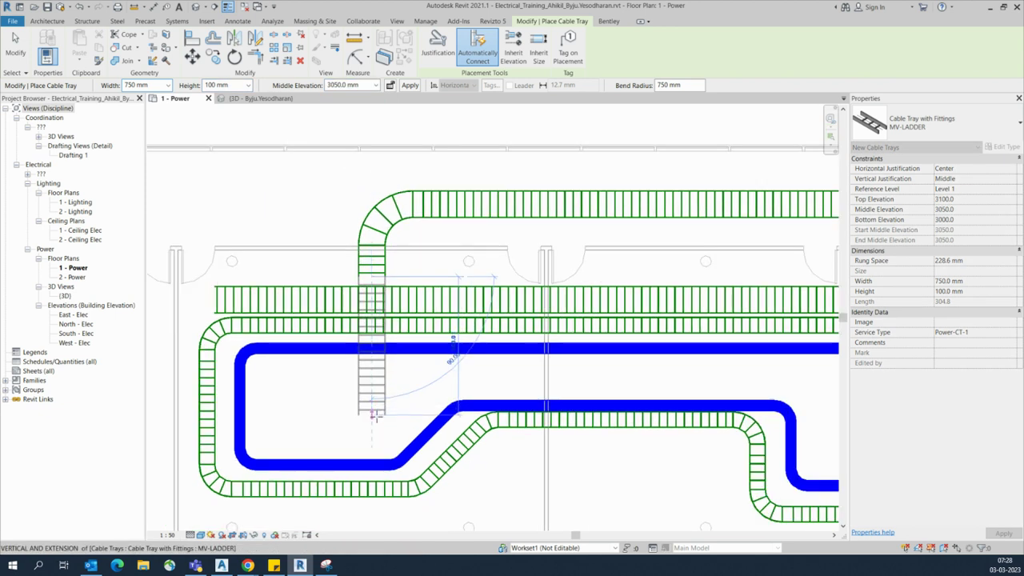
middle_click_drag(376, 430, 383, 304)
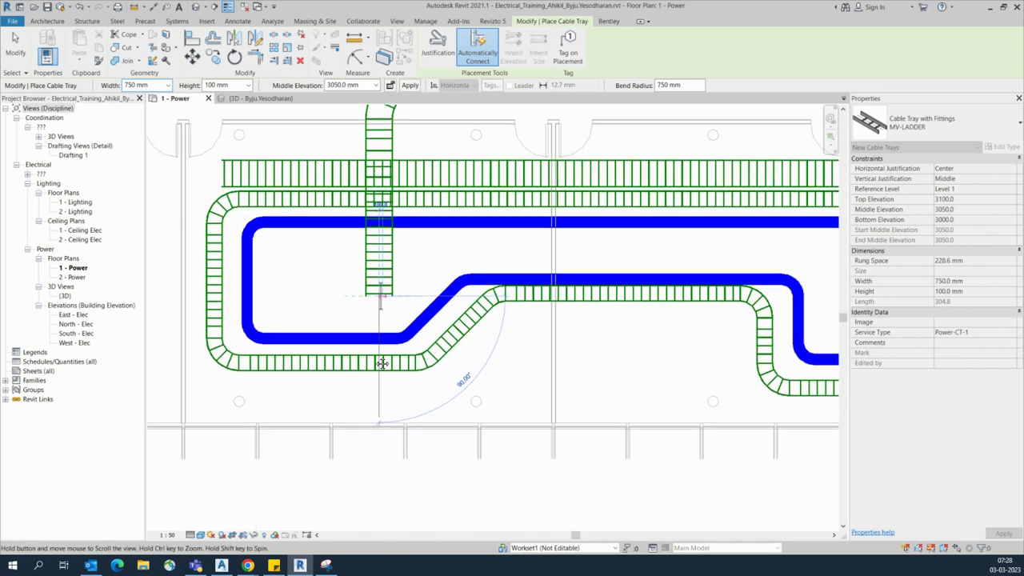
left_click(379, 400)
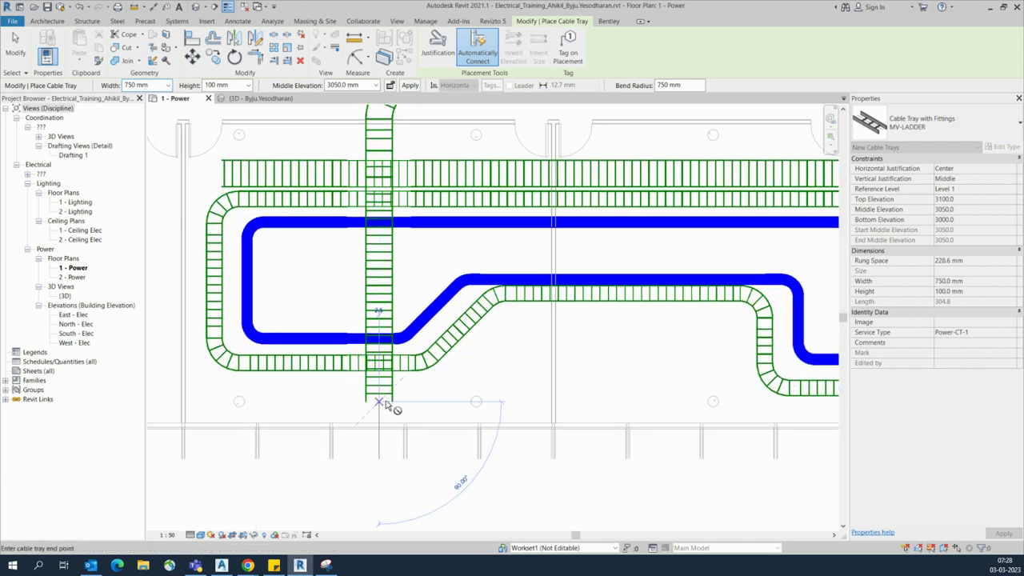
left_click(632, 400)
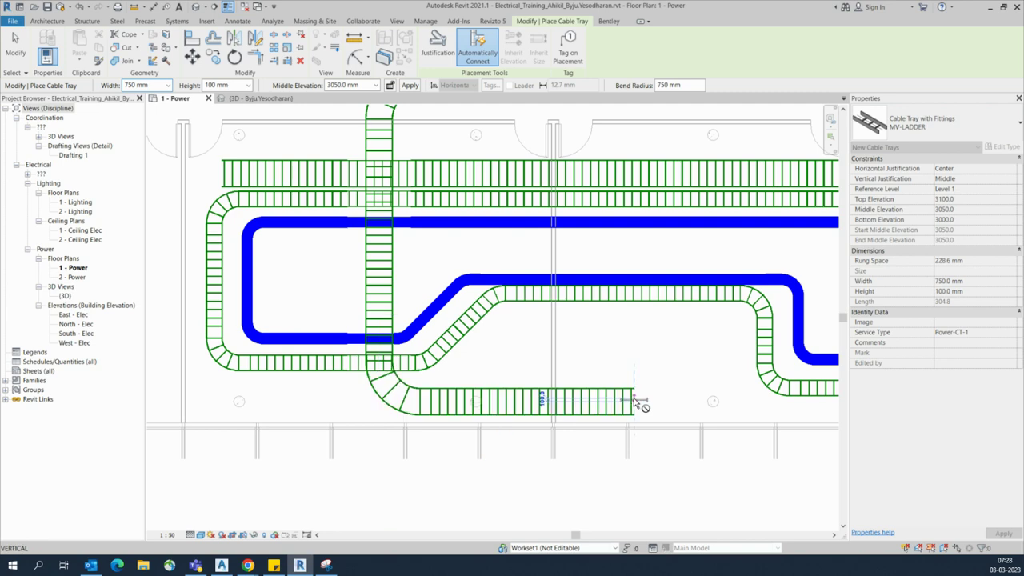
key("Escape")
scroll(336, 336, "down", 1)
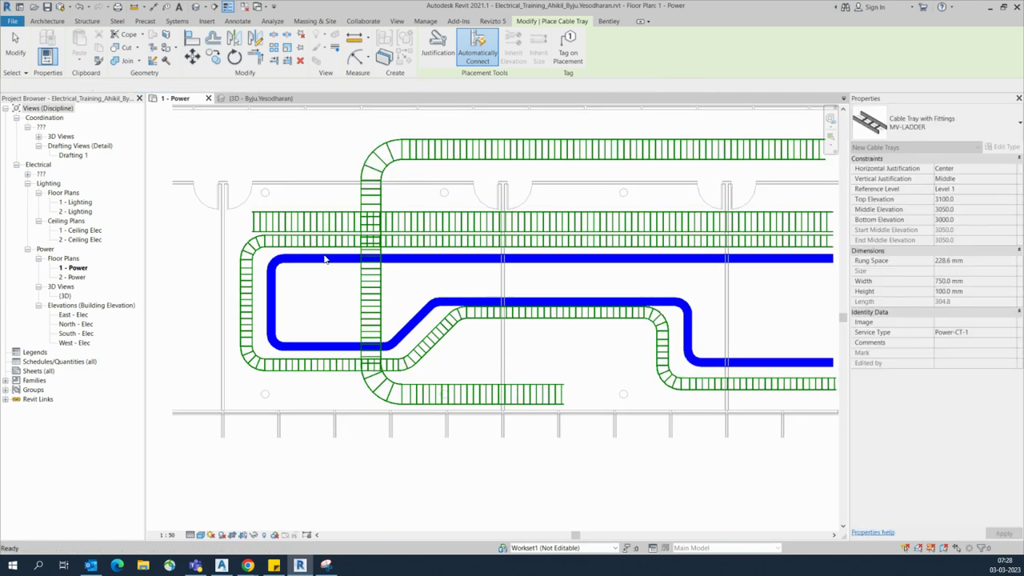
Box-select the cable trays in the Power plan
key("Escape")
key("Escape")
left_click_drag(323, 127, 629, 430)
left_click_drag(288, 170, 288, 171)
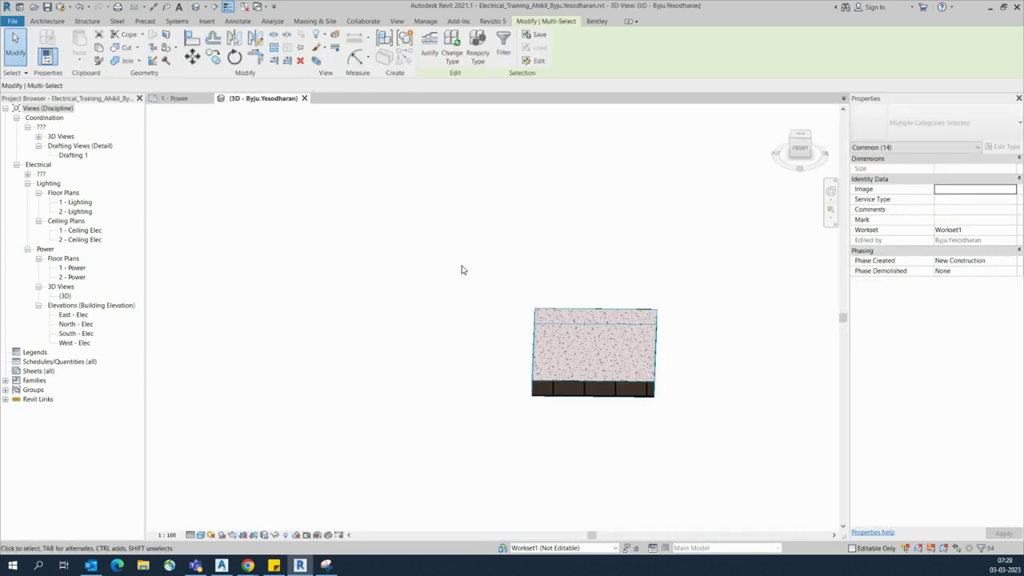
Extend the 3D section box downward and orbit to a level side view of the trays
middle_click_drag(656, 387, 613, 373, "shift")
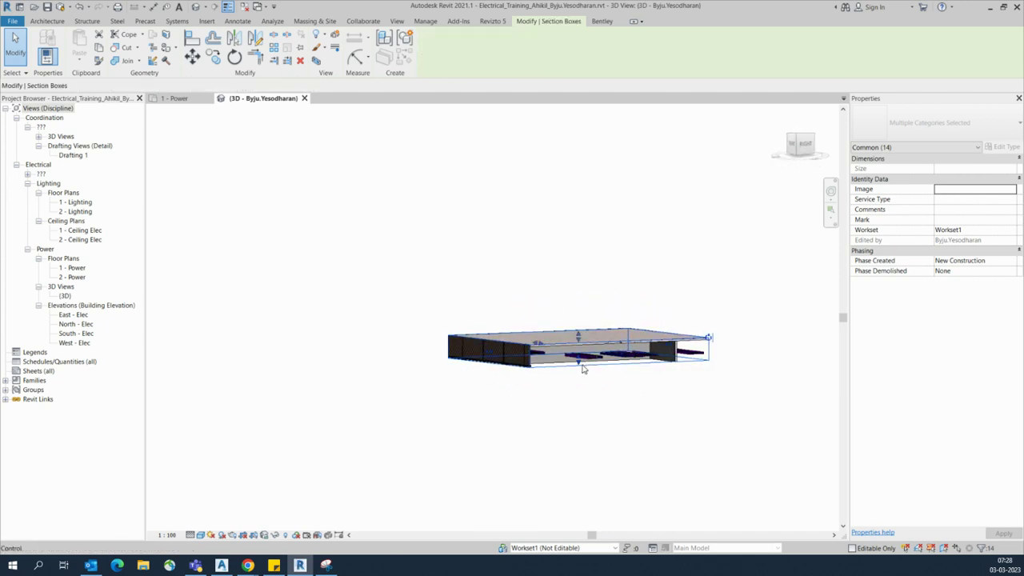
left_click(579, 363)
left_click_drag(579, 363, 581, 477)
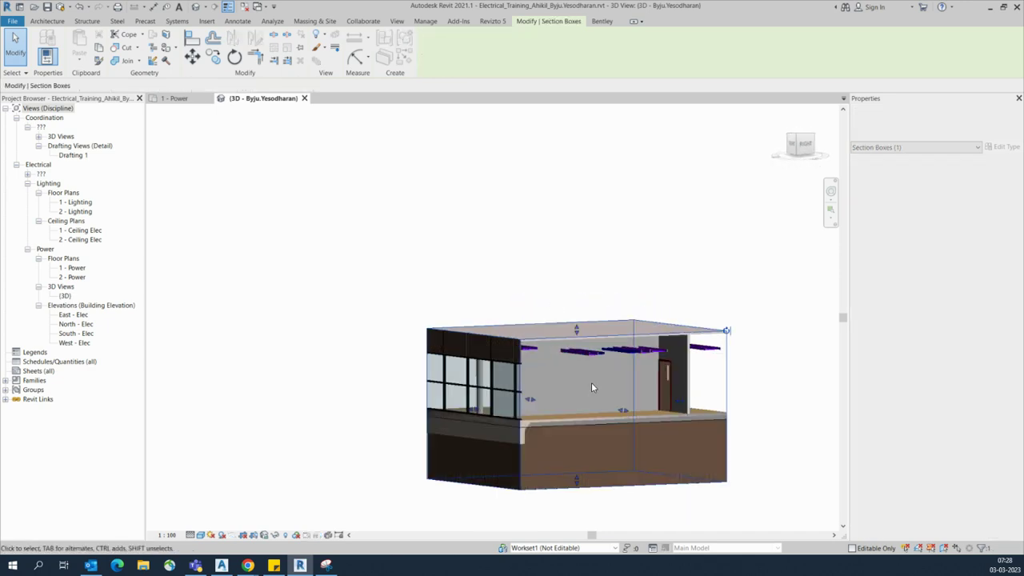
scroll(591, 383, "up", 2)
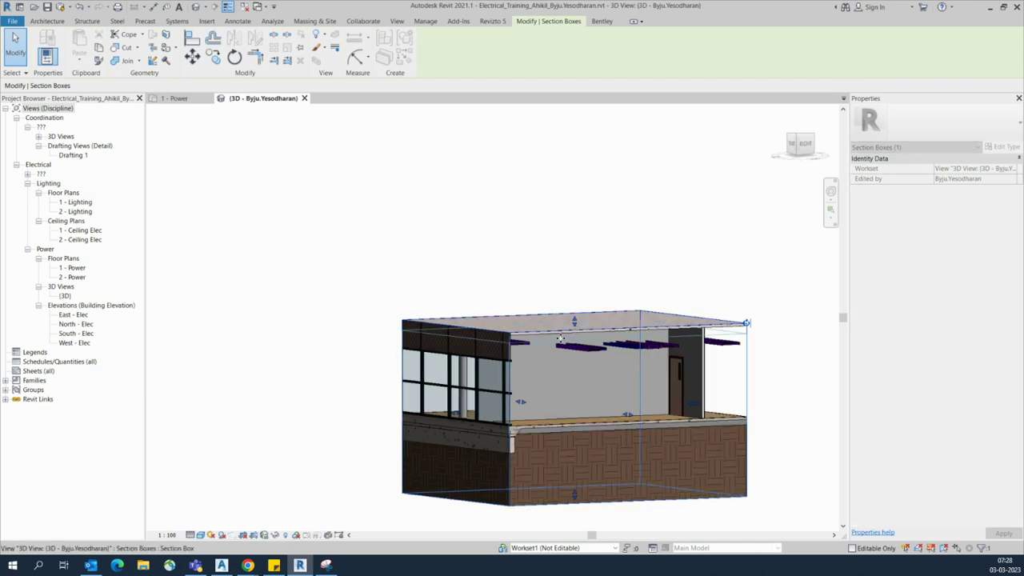
middle_click_drag(558, 353, 791, 449, "shift")
scroll(584, 411, "up", 5)
middle_click_drag(584, 410, 451, 323, "shift")
Switch to the ViewCube LEFT view and adjust the section box's top boundary
left_click(800, 147)
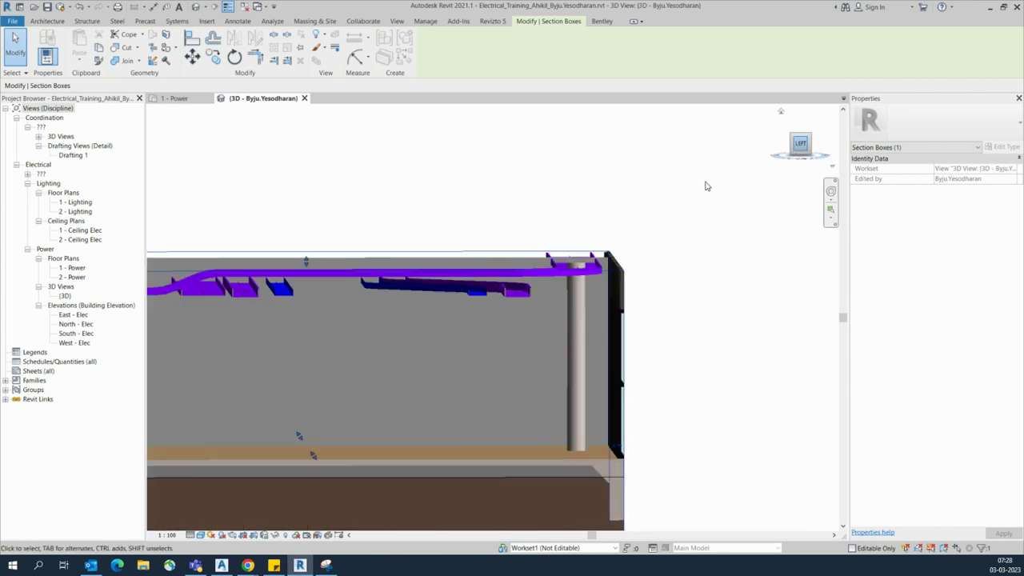
scroll(530, 238, "up", 3)
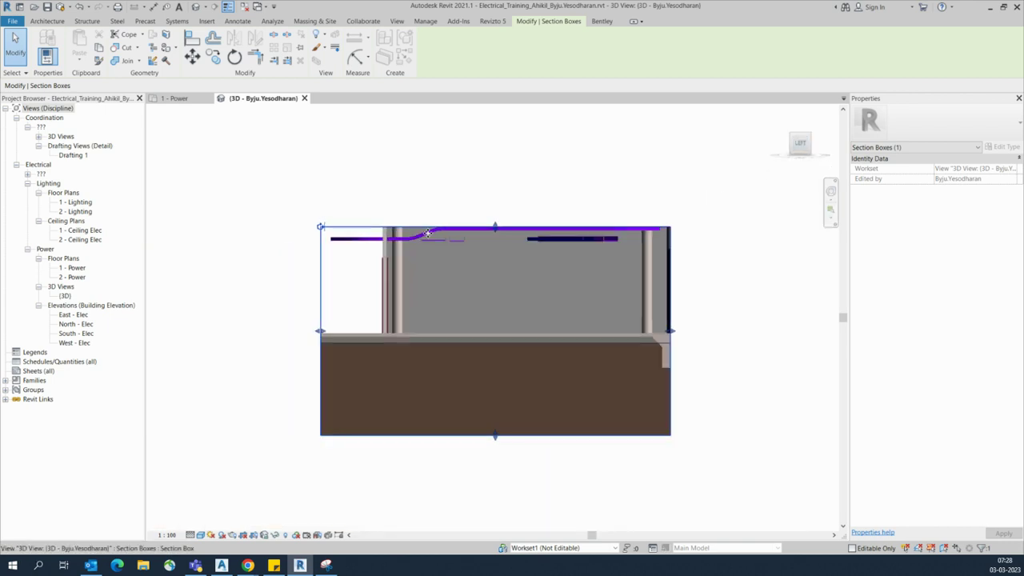
left_click_drag(527, 218, 438, 237)
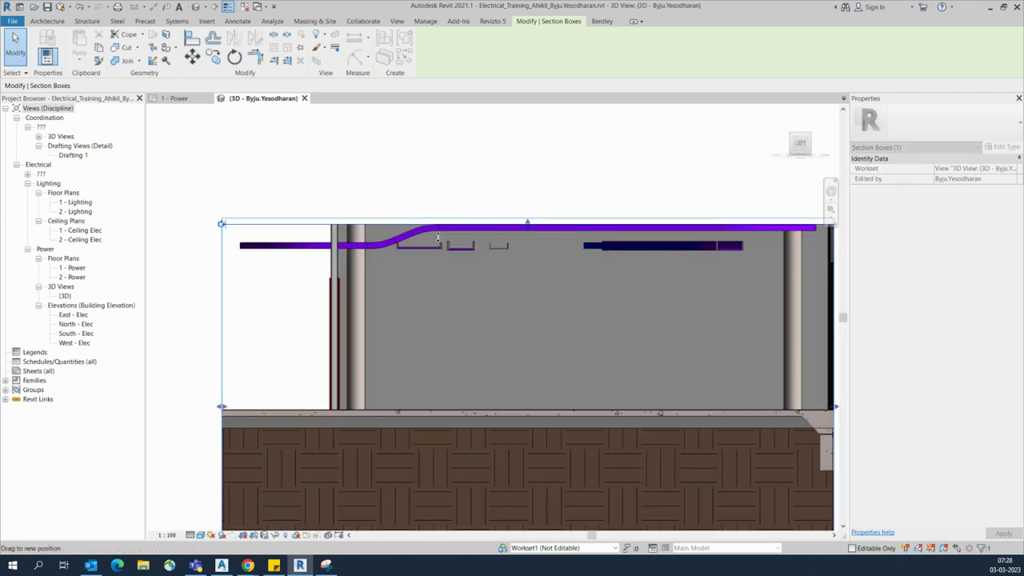
scroll(411, 246, "up", 2)
scroll(419, 250, "up", 1)
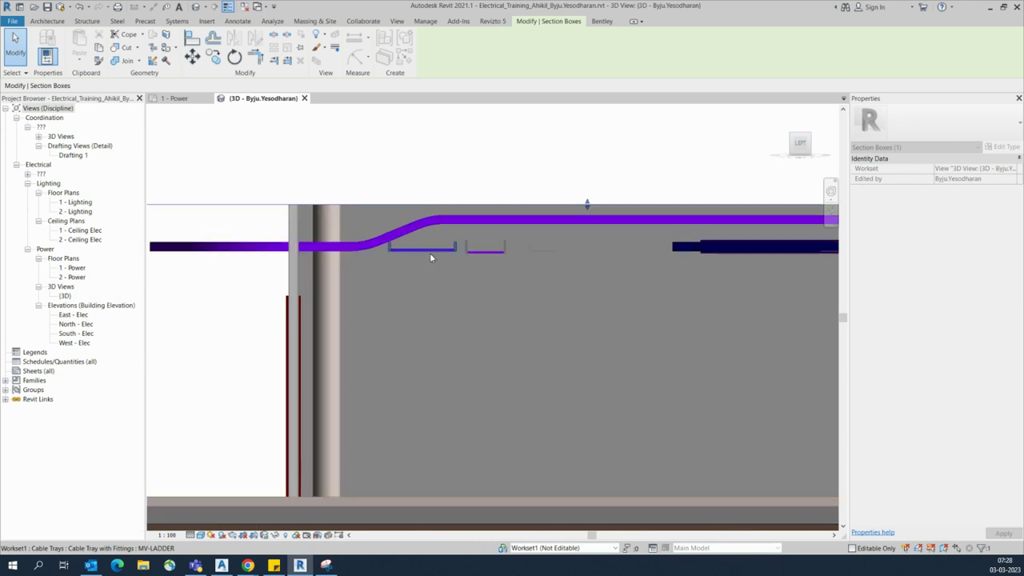
Select the short tray sections below the sloping tray and nudge them right with the arrow key
left_click(432, 253)
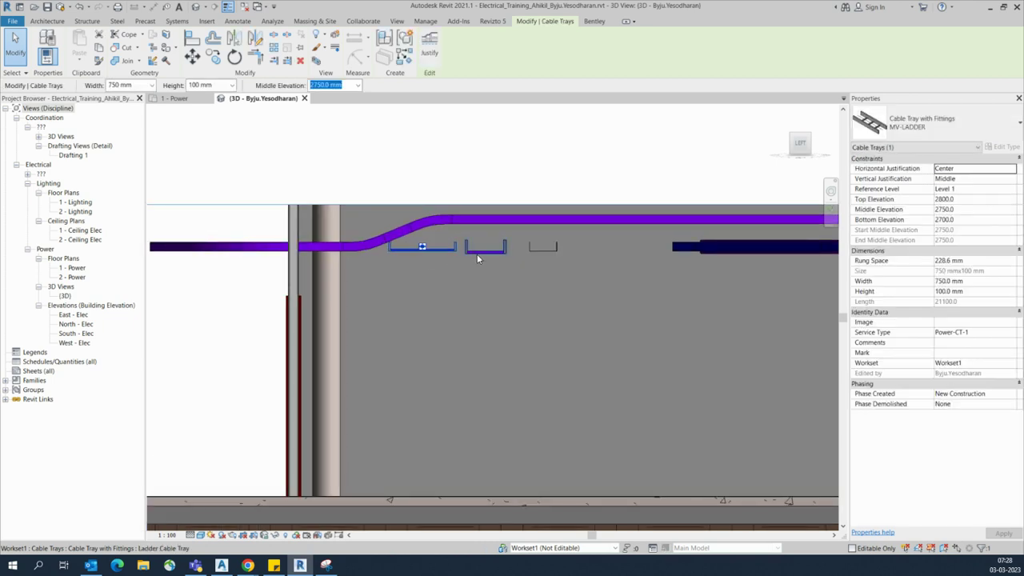
left_click(538, 250, "ctrl")
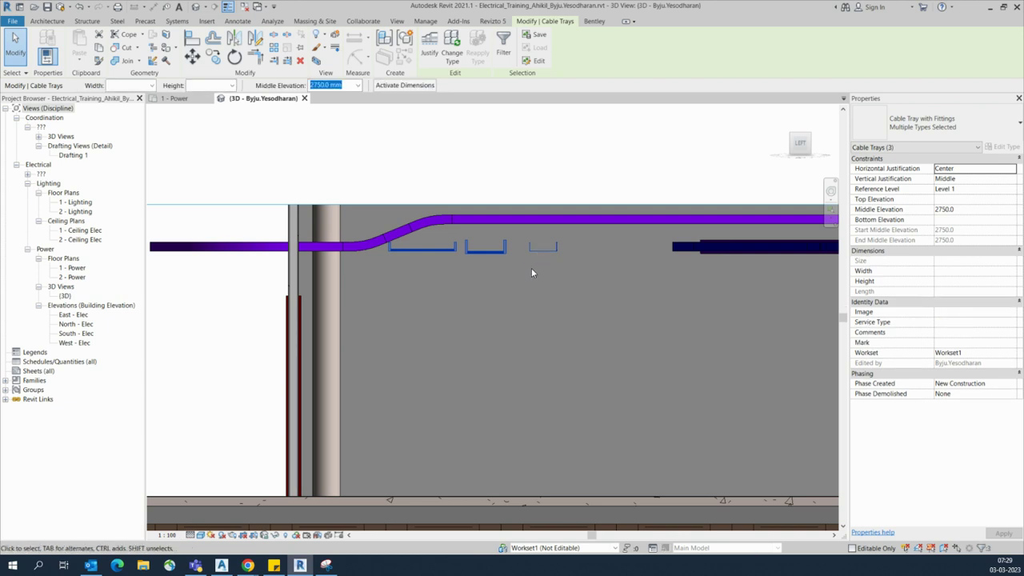
key("Right")
key("Right")
key("Right")
key("Right")
key("Right")
key("Right")
key("Right")
key("Right")
key("Right")
key("Right")
key("Right")
key("Right")
key("Right")
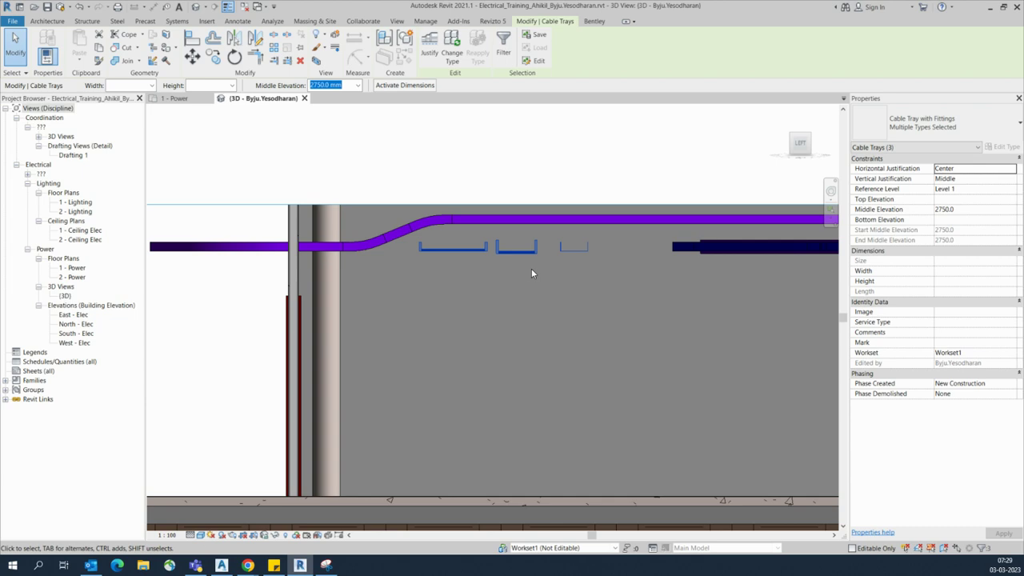
middle_click_drag(521, 275, 574, 326, "shift")
scroll(560, 320, "down", 5)
scroll(568, 328, "up", 5)
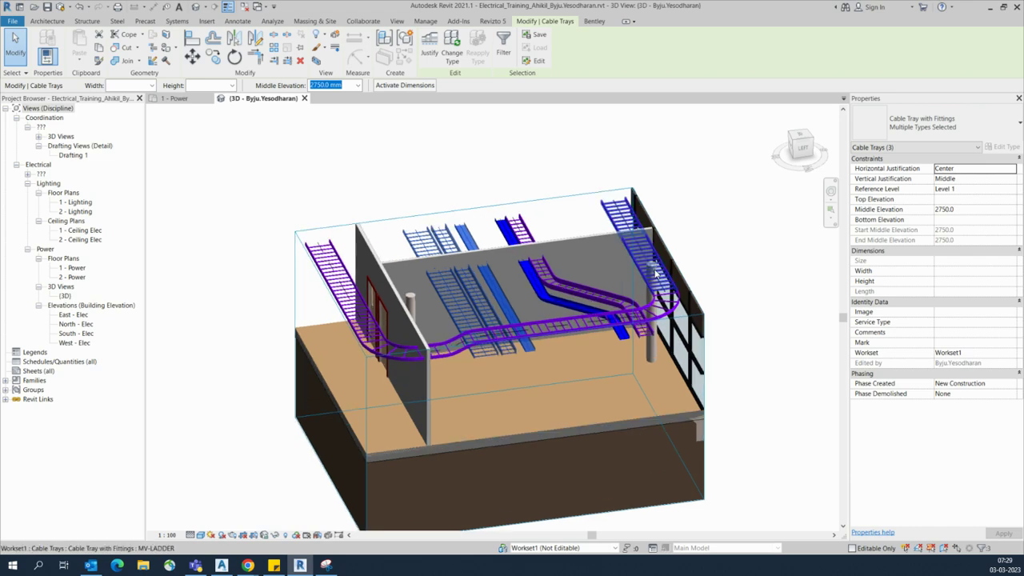
In the Top view, drag the right vertical ladder tray left toward the blue tray's bend
scroll(564, 328, "up", 2)
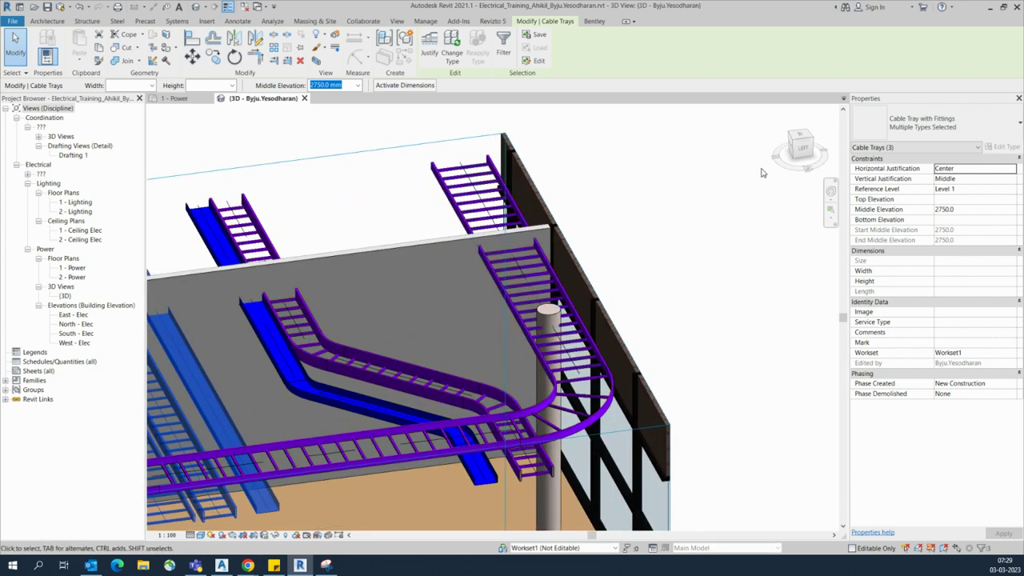
left_click(799, 142)
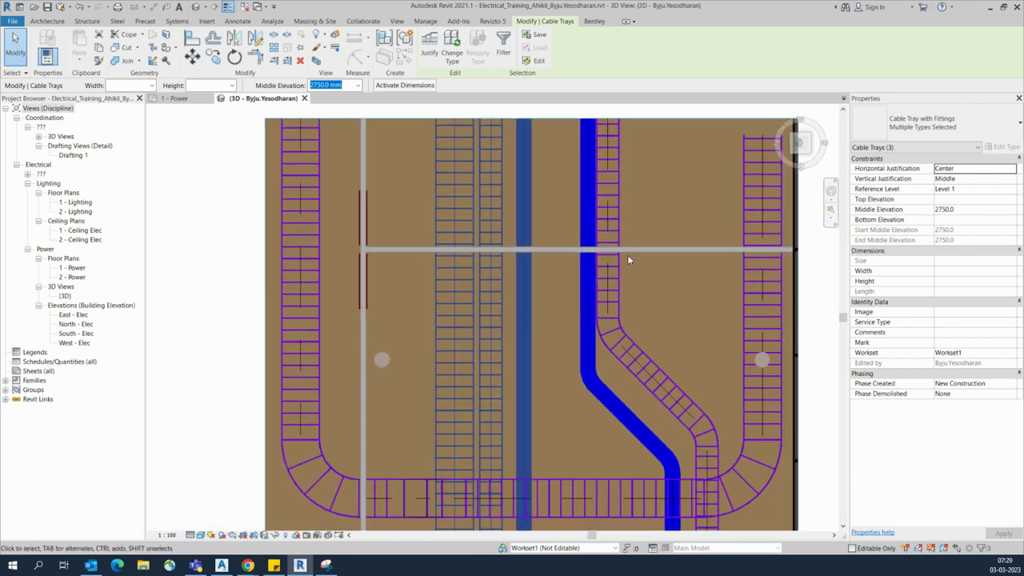
left_click(751, 315)
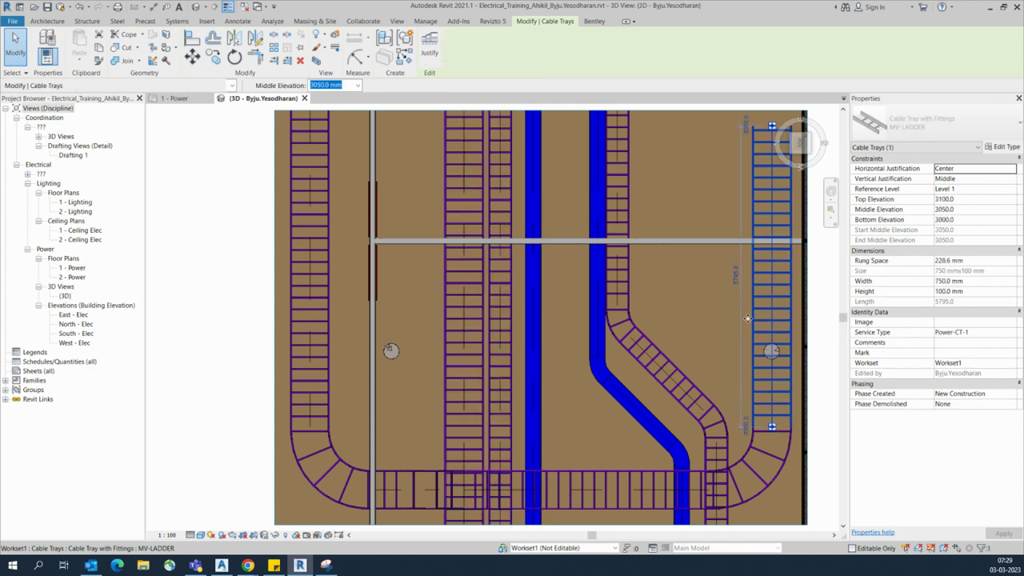
left_click_drag(722, 319, 718, 318)
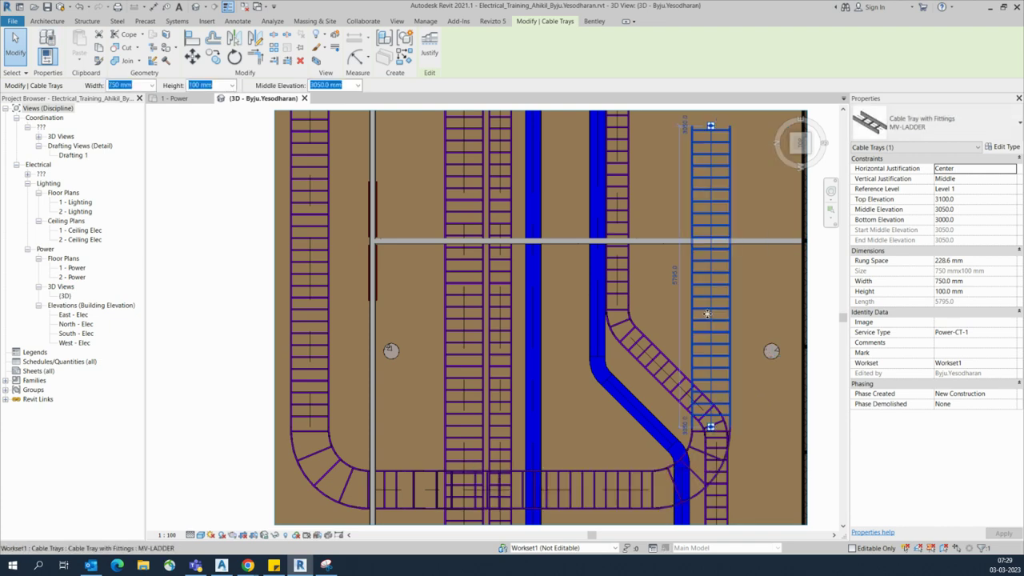
key("Escape")
middle_click_drag(631, 332, 610, 408, "shift")
scroll(562, 366, "down", 5)
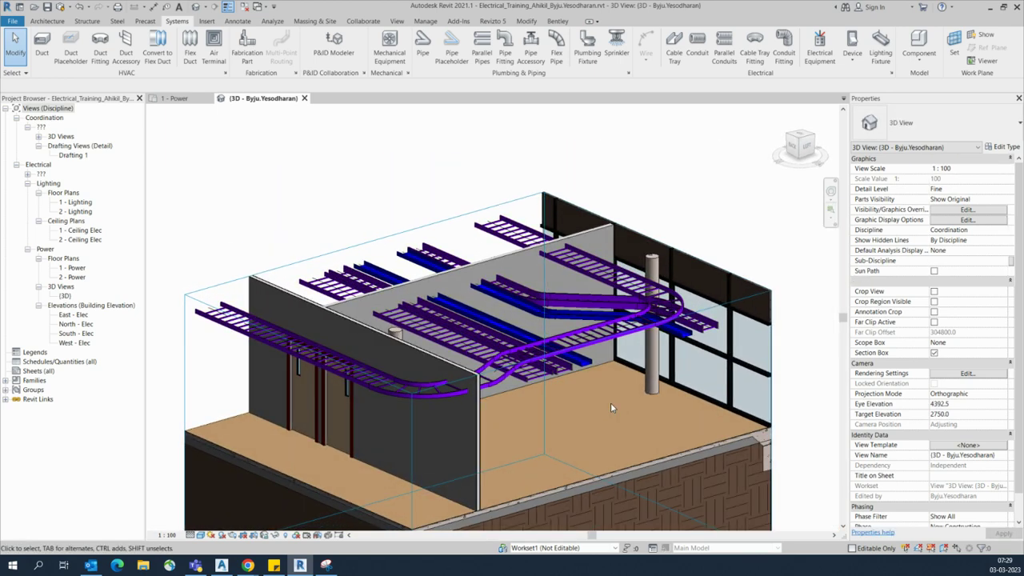